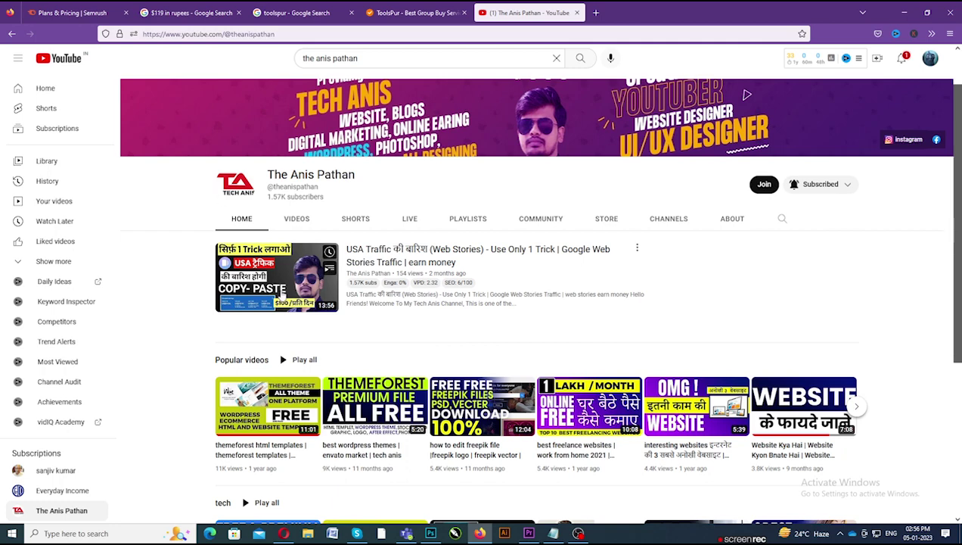
Bring up the Semrush Plans & Pricing page and highlight the Pro plan's monthly price.
{"action": "left_click", "coordinate": [38, 6]}
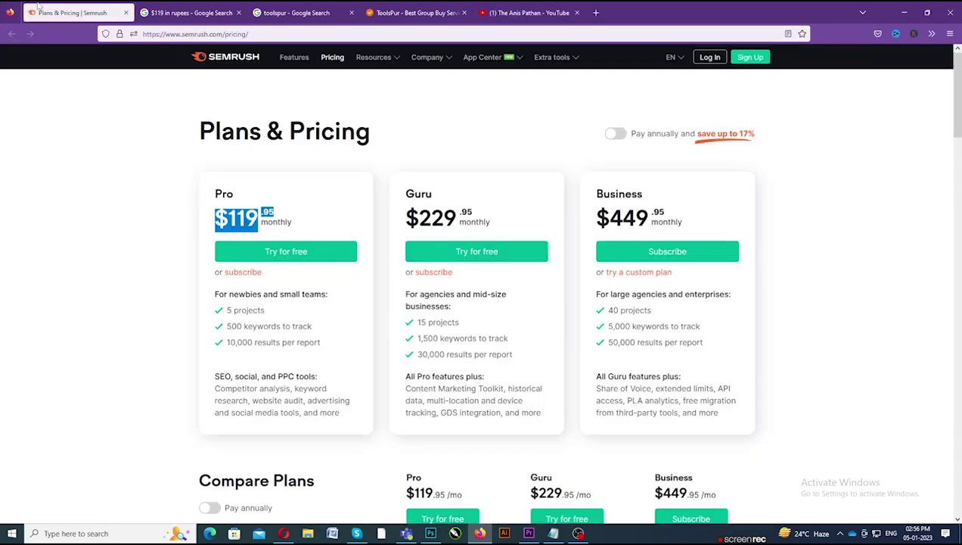
{"action": "left_click", "coordinate": [134, 158]}
{"action": "scroll", "coordinate": [114, 148], "scroll_direction": "down", "scroll_amount": 1}
{"action": "scroll", "coordinate": [126, 161], "scroll_direction": "up", "scroll_amount": 1}
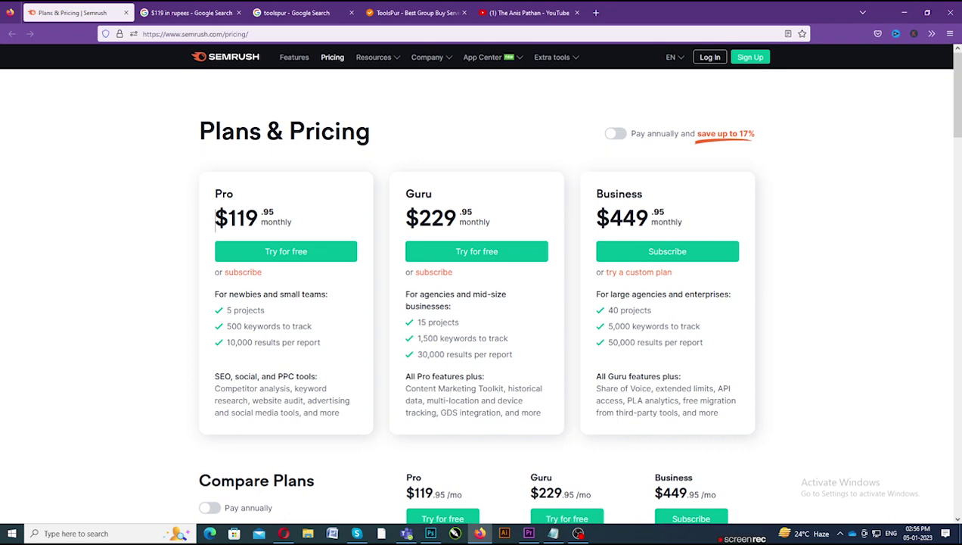
{"action": "left_click_drag", "start_coordinate": [216, 218], "coordinate": [272, 214]}
{"action": "left_click_drag", "start_coordinate": [216, 221], "coordinate": [258, 219]}
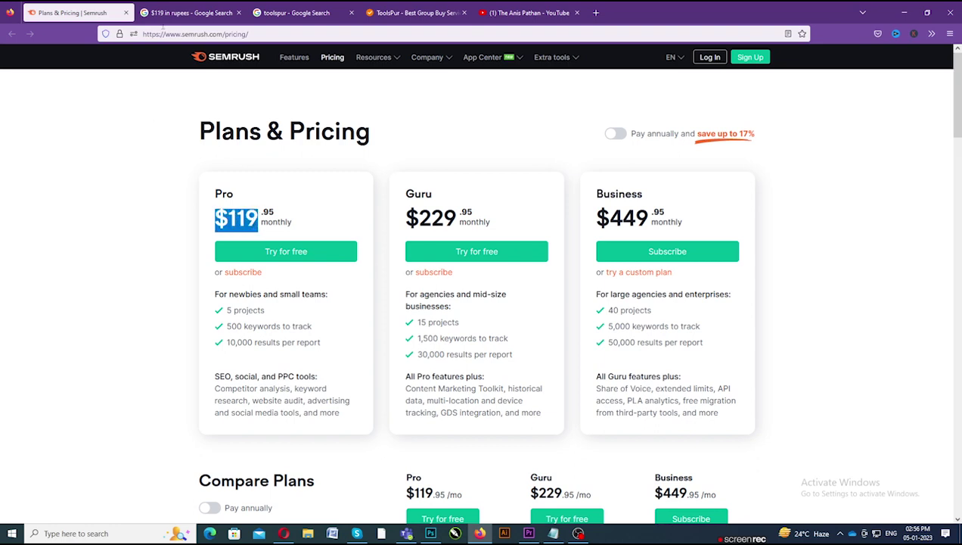
Check the Google conversion of $119 into Indian rupees, highlighting the converted amount.
{"action": "left_click", "coordinate": [184, 7]}
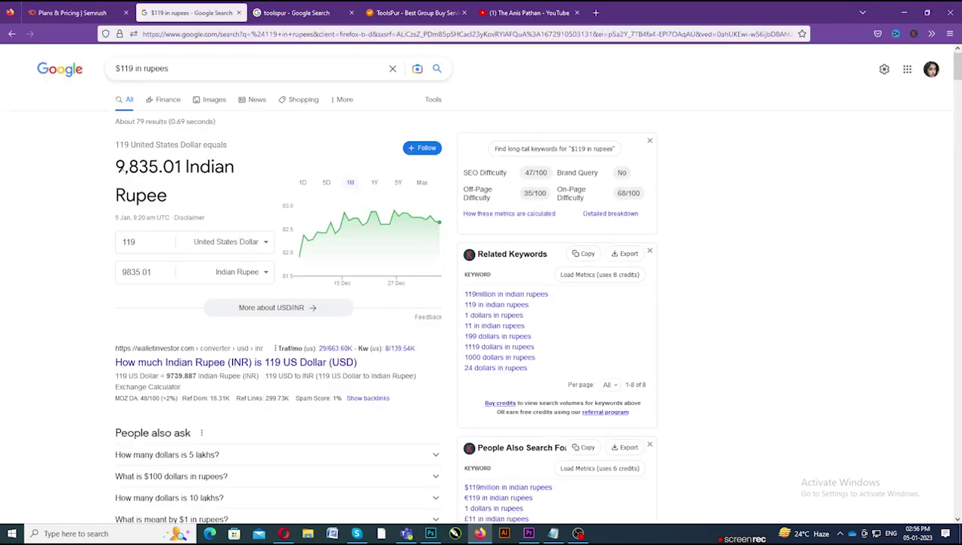
{"action": "left_click_drag", "start_coordinate": [115, 166], "coordinate": [177, 206]}
{"action": "left_click", "coordinate": [150, 186]}
{"action": "mouse_move", "coordinate": [168, 198]}
{"action": "left_mouse_down"}
{"action": "mouse_move", "coordinate": [107, 170]}
{"action": "mouse_move", "coordinate": [115, 166]}
{"action": "mouse_move", "coordinate": [135, 195]}
{"action": "mouse_move", "coordinate": [167, 195]}
{"action": "left_mouse_up"}
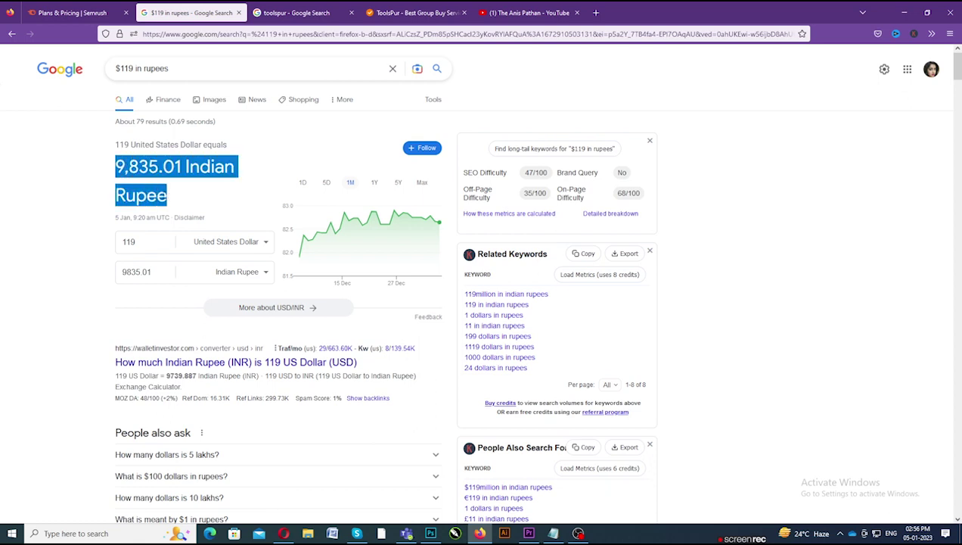
{"action": "left_click", "coordinate": [157, 195]}
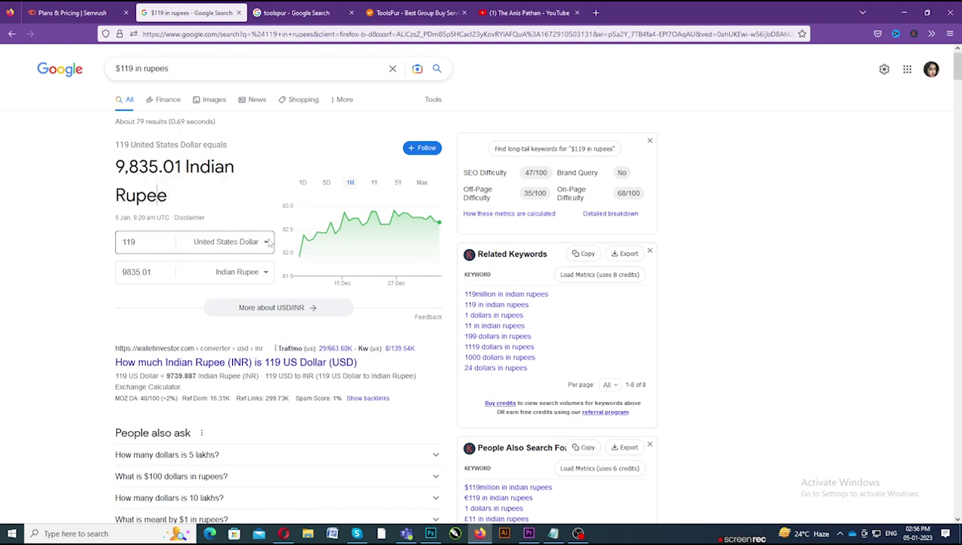
{"action": "left_click_drag", "start_coordinate": [168, 195], "coordinate": [108, 172]}
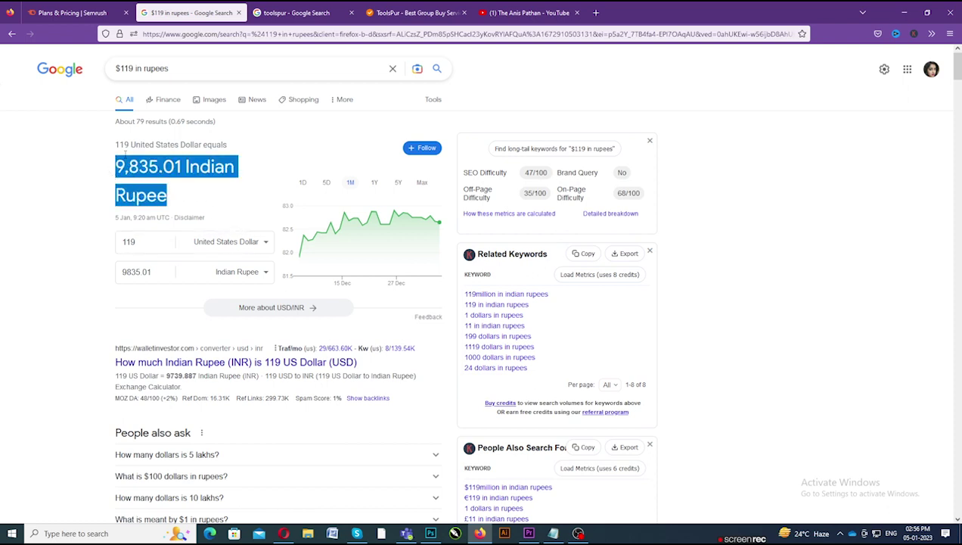
Show the Google search results for toolspur and switch to the already open ToolsPur website.
{"action": "left_click", "coordinate": [295, 12]}
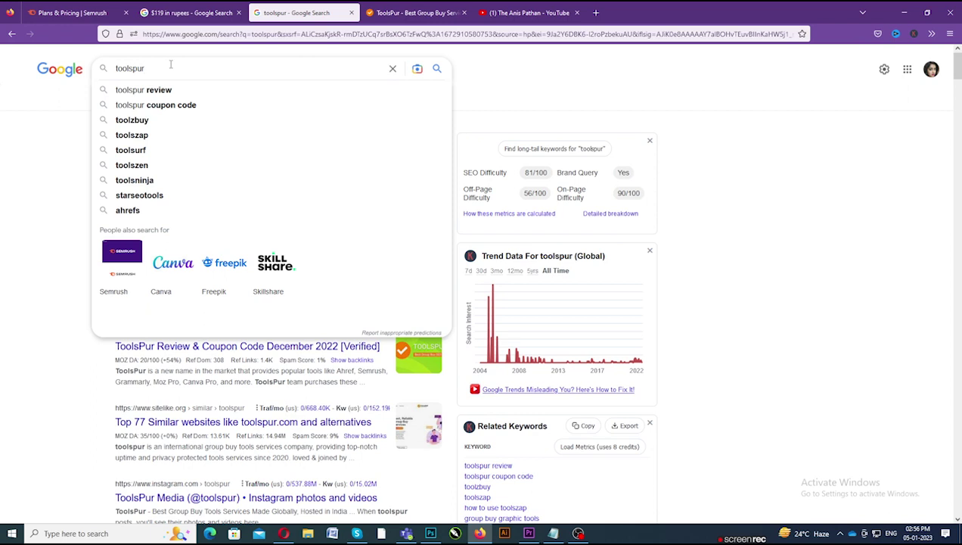
{"action": "left_click", "coordinate": [56, 127]}
{"action": "right_click", "coordinate": [152, 155]}
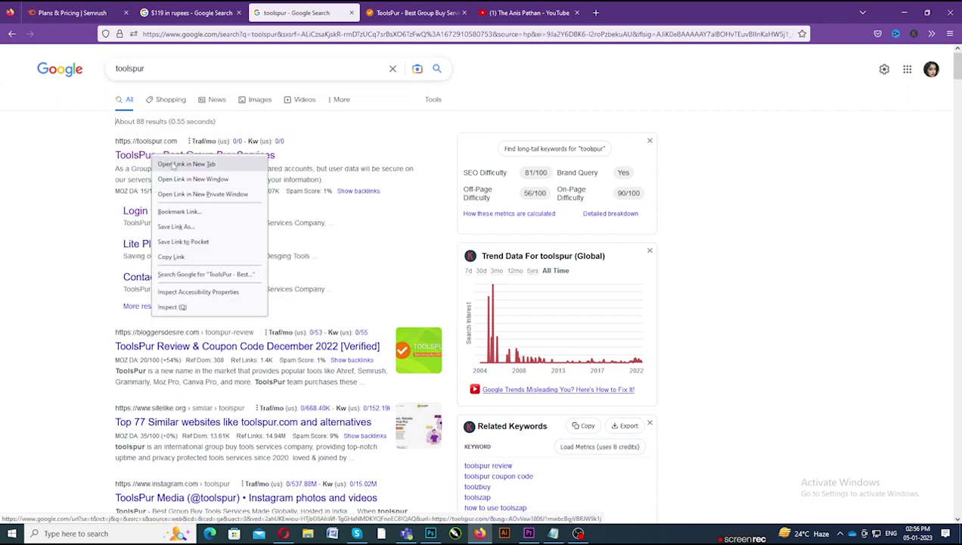
{"action": "key", "text": "Escape"}
{"action": "key", "text": "ctrl+Tab"}
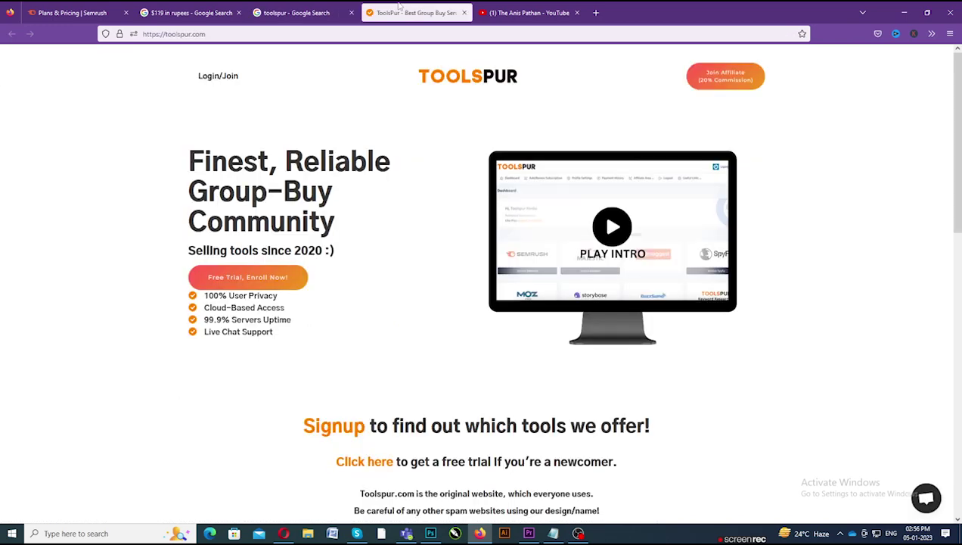
Open the signup page from the ToolsPur home page and examine its registration form and login dialog.
{"action": "scroll", "coordinate": [349, 298], "scroll_direction": "down", "scroll_amount": 3}
{"action": "scroll", "coordinate": [366, 300], "scroll_direction": "up", "scroll_amount": 3}
{"action": "scroll", "coordinate": [435, 327], "scroll_direction": "down", "scroll_amount": 1}
{"action": "left_click", "coordinate": [344, 326]}
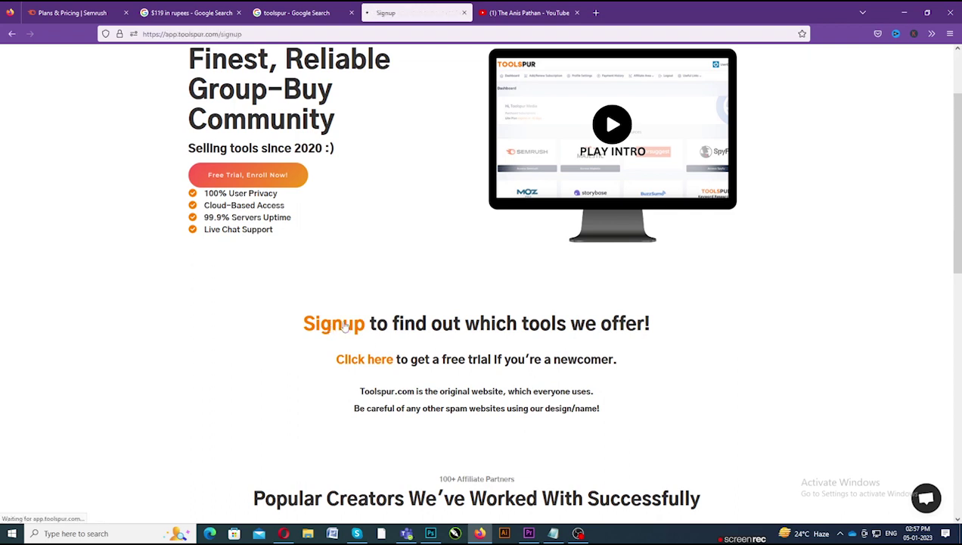
{"action": "left_click", "coordinate": [223, 203]}
{"action": "scroll", "coordinate": [277, 276], "scroll_direction": "down", "scroll_amount": 1}
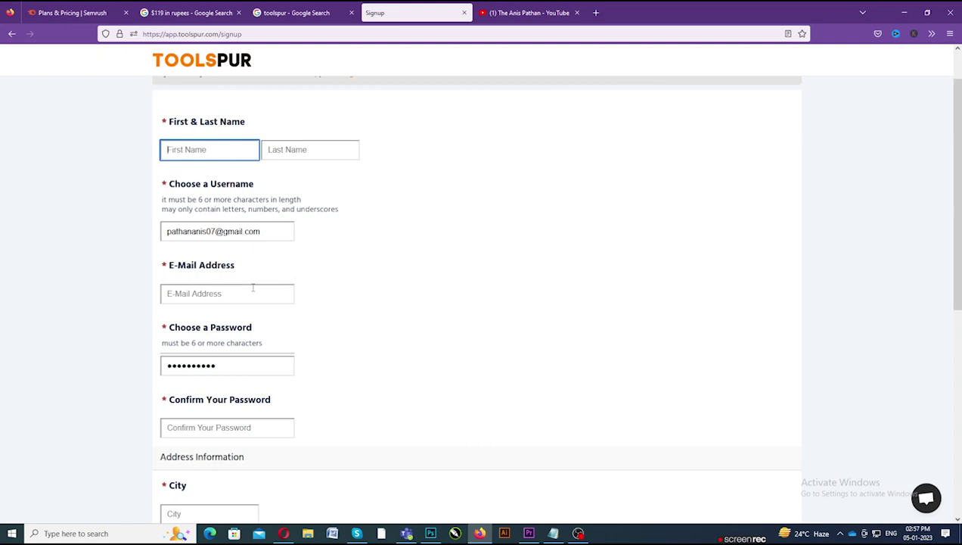
{"action": "scroll", "coordinate": [252, 286], "scroll_direction": "down", "scroll_amount": 5}
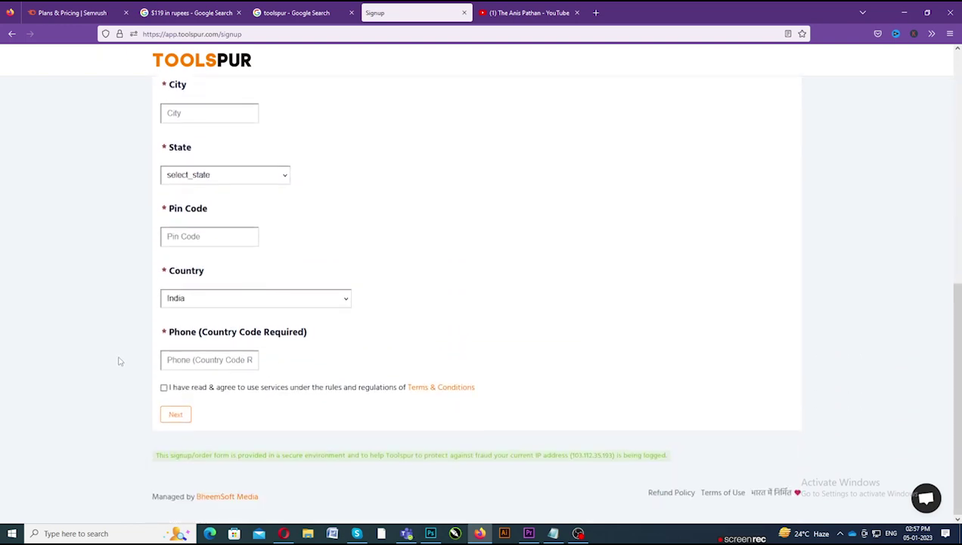
{"action": "scroll", "coordinate": [118, 361], "scroll_direction": "up", "scroll_amount": 6}
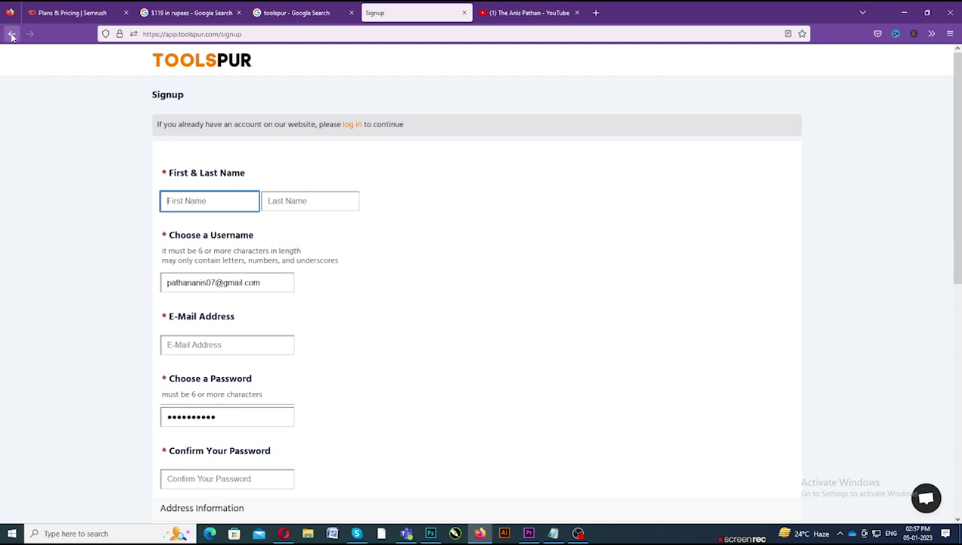
{"action": "left_click", "coordinate": [351, 126]}
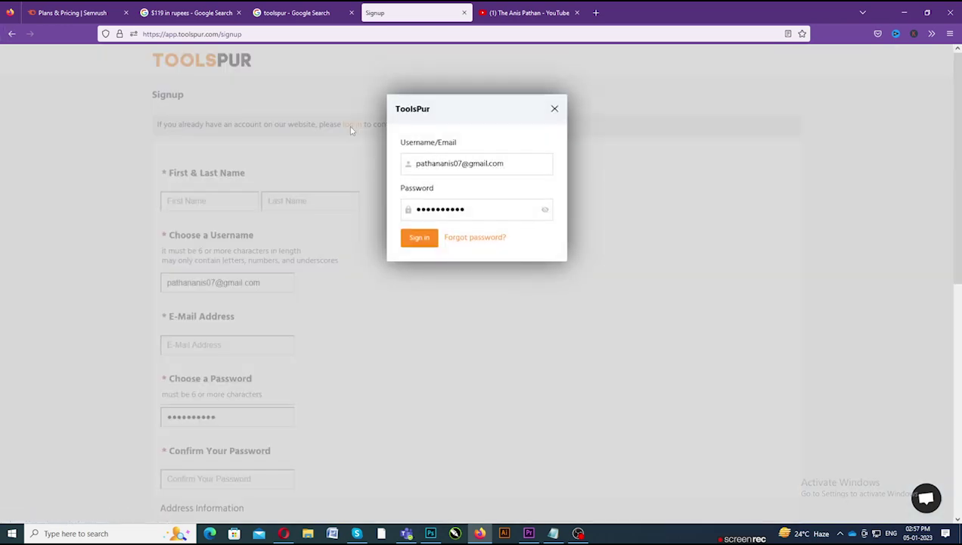
{"action": "left_click", "coordinate": [555, 108]}
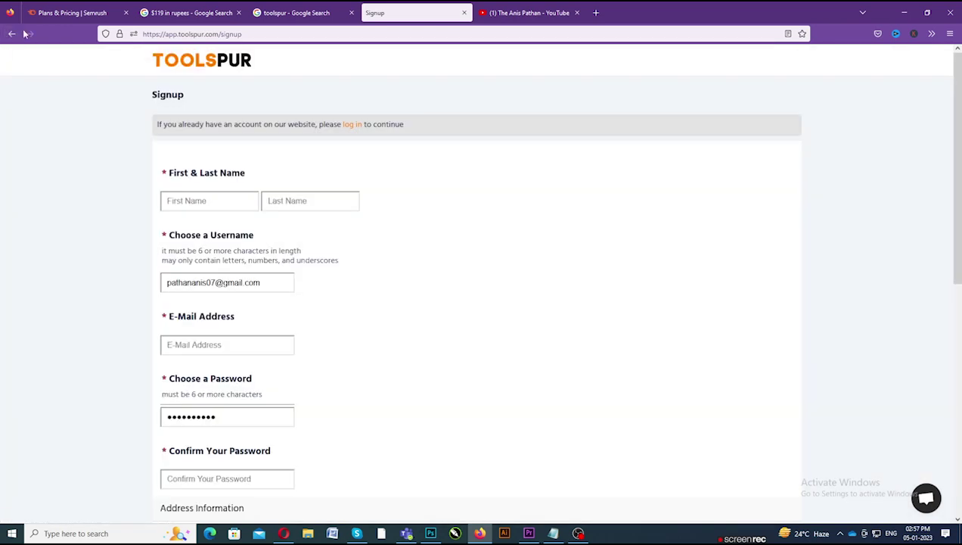
Return to the ToolsPur home page and open the free trial signup for newcomers.
{"action": "left_click", "coordinate": [173, 61]}
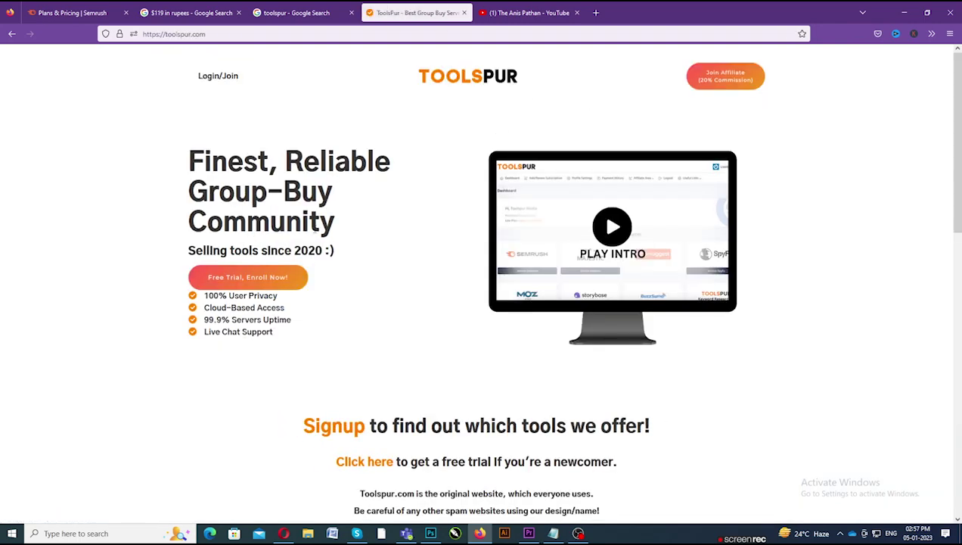
{"action": "scroll", "coordinate": [256, 288], "scroll_direction": "down", "scroll_amount": 3}
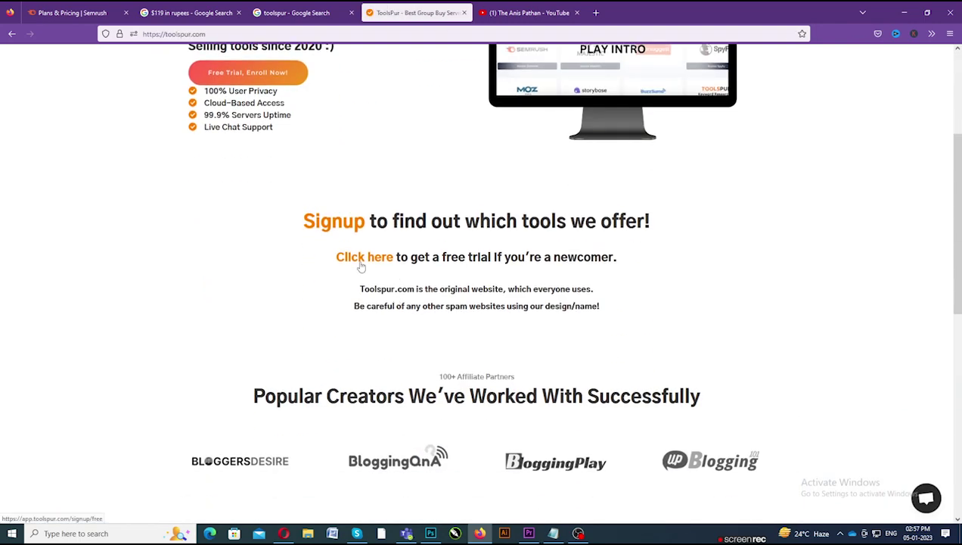
{"action": "left_click", "coordinate": [359, 257]}
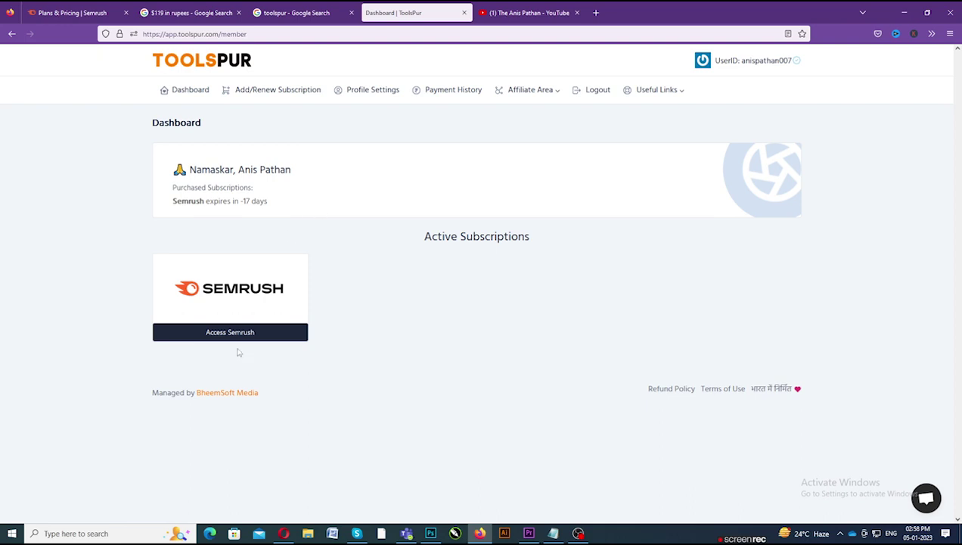
Access the Semrush subscription through Server 1 and look over its Projects page and list of SEO tools.
{"action": "left_click", "coordinate": [221, 333]}
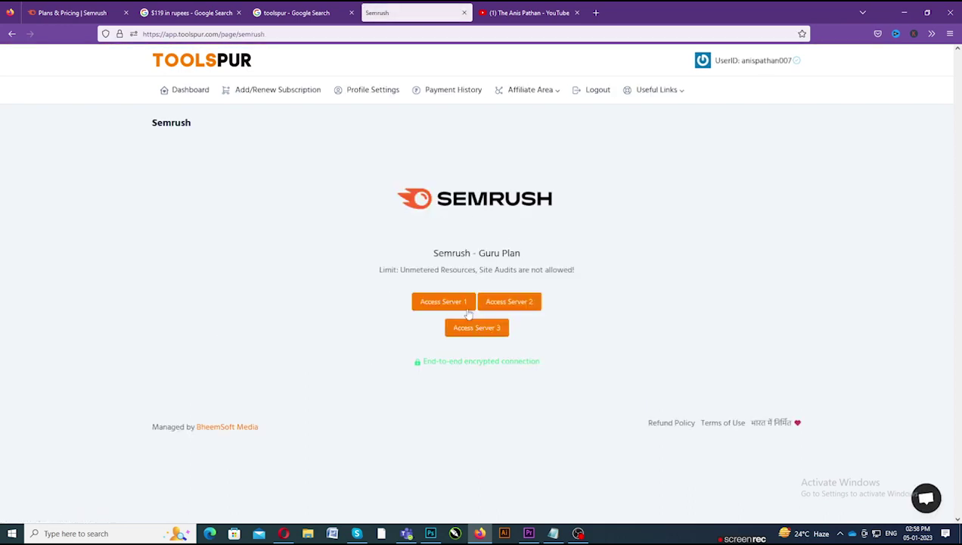
{"action": "left_click", "coordinate": [428, 303]}
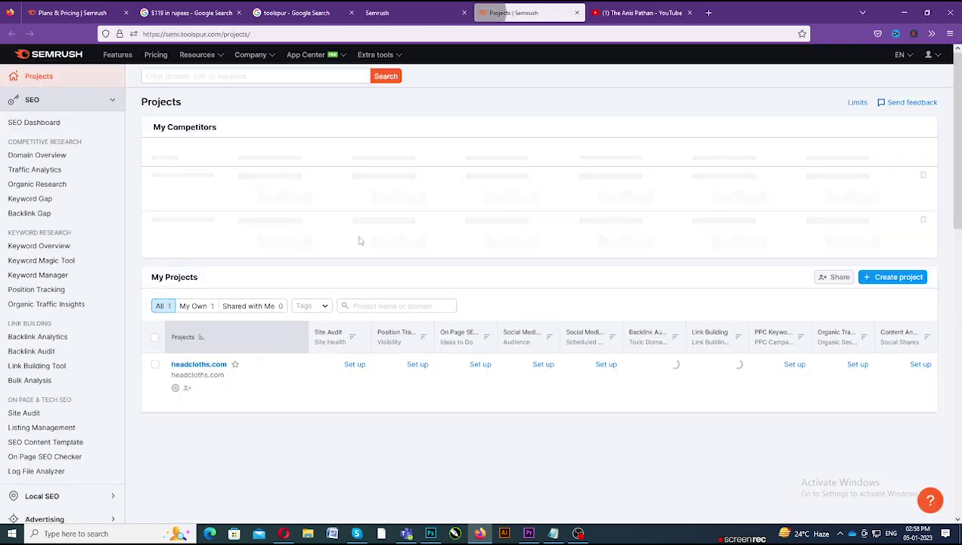
{"action": "scroll", "coordinate": [268, 297], "scroll_direction": "down", "scroll_amount": 4}
{"action": "scroll", "coordinate": [269, 297], "scroll_direction": "up", "scroll_amount": 4}
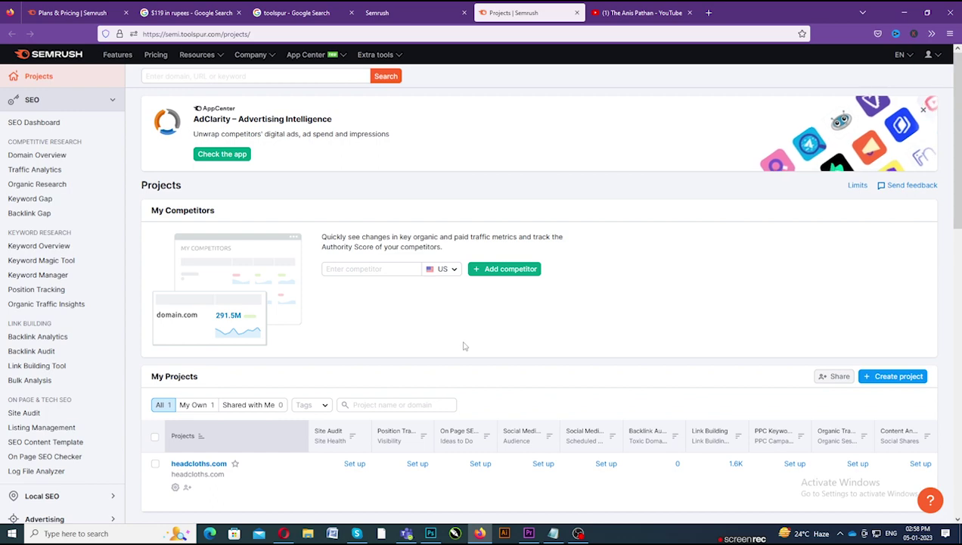
{"action": "scroll", "coordinate": [457, 337], "scroll_direction": "down", "scroll_amount": 6}
{"action": "scroll", "coordinate": [454, 333], "scroll_direction": "up", "scroll_amount": 5}
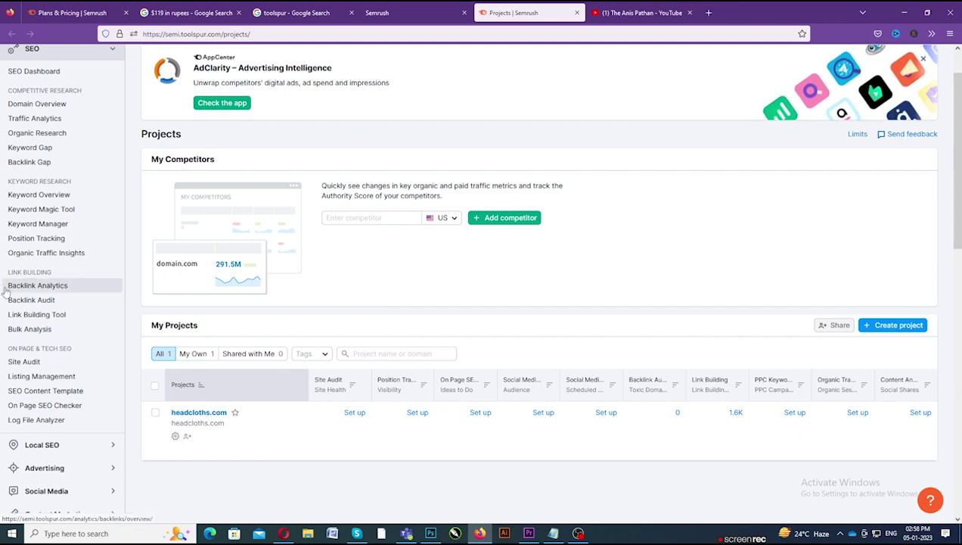
{"action": "scroll", "coordinate": [265, 273], "scroll_direction": "up", "scroll_amount": 1}
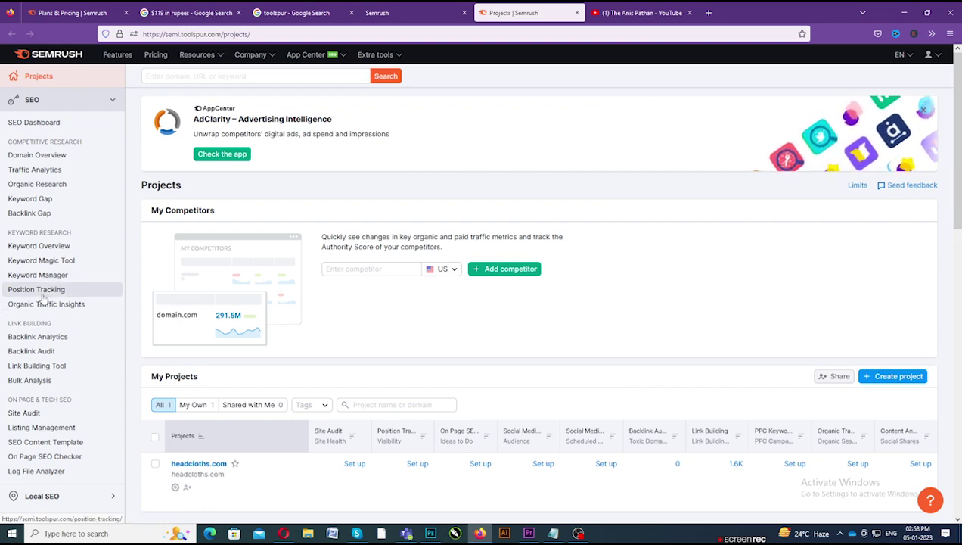
{"action": "scroll", "coordinate": [409, 290], "scroll_direction": "down", "scroll_amount": 5}
{"action": "scroll", "coordinate": [327, 307], "scroll_direction": "up", "scroll_amount": 5}
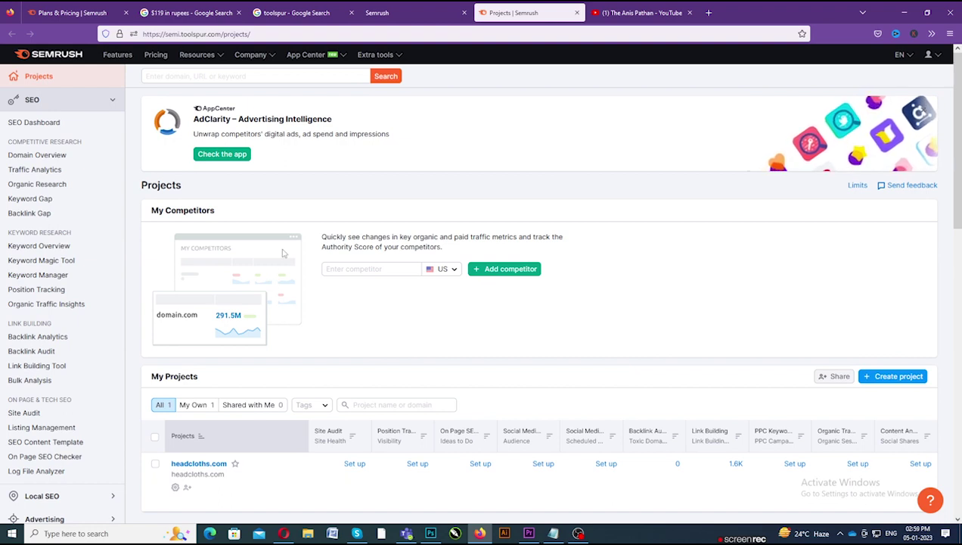
Open Semrush's Keyword Overview tool and enter the keyword "make money online".
{"action": "left_click", "coordinate": [35, 252]}
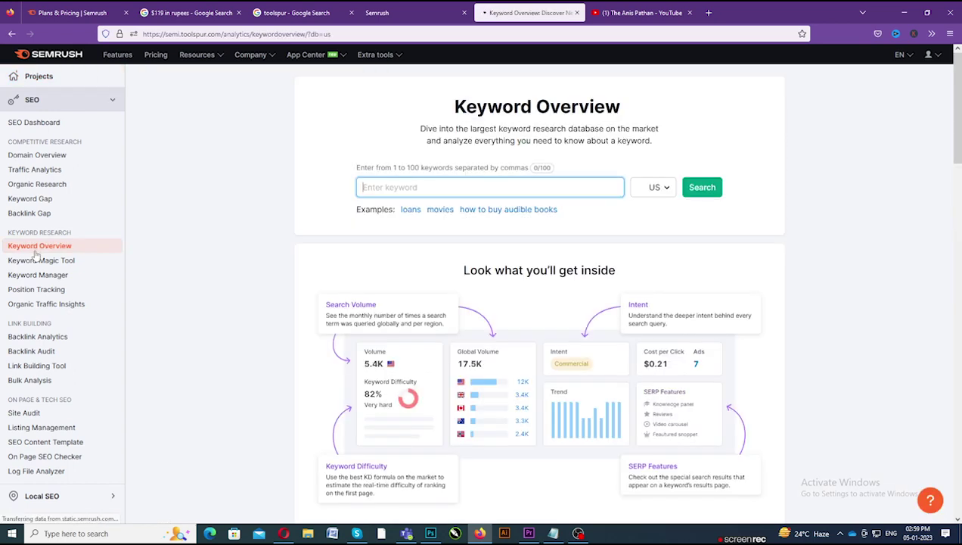
{"action": "left_click", "coordinate": [417, 186]}
{"action": "type", "text": "1.    make"}
{"action": "type", "text": " mp"}
{"action": "type", "text": "on"}
{"action": "type", "text": "e"}
{"action": "key", "text": "BackSpace"}
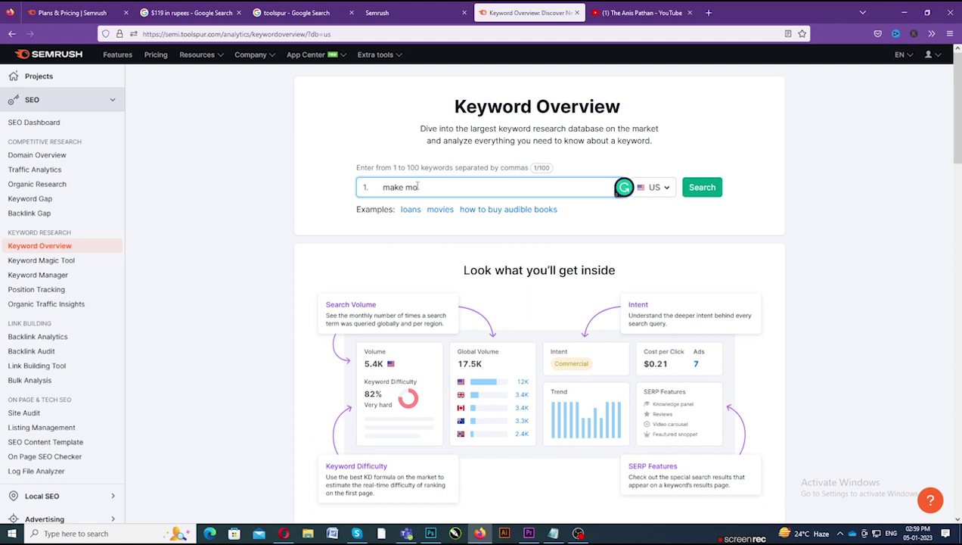
{"action": "type", "text": "ney online"}
Set the keyword database country to India and run the Keyword Overview search.
{"action": "left_click", "coordinate": [664, 191]}
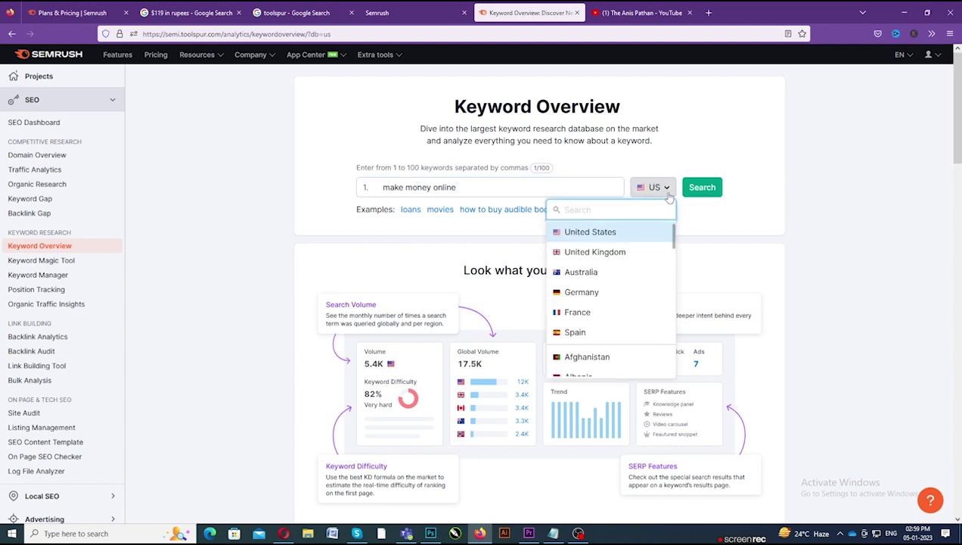
{"action": "type", "text": "india"}
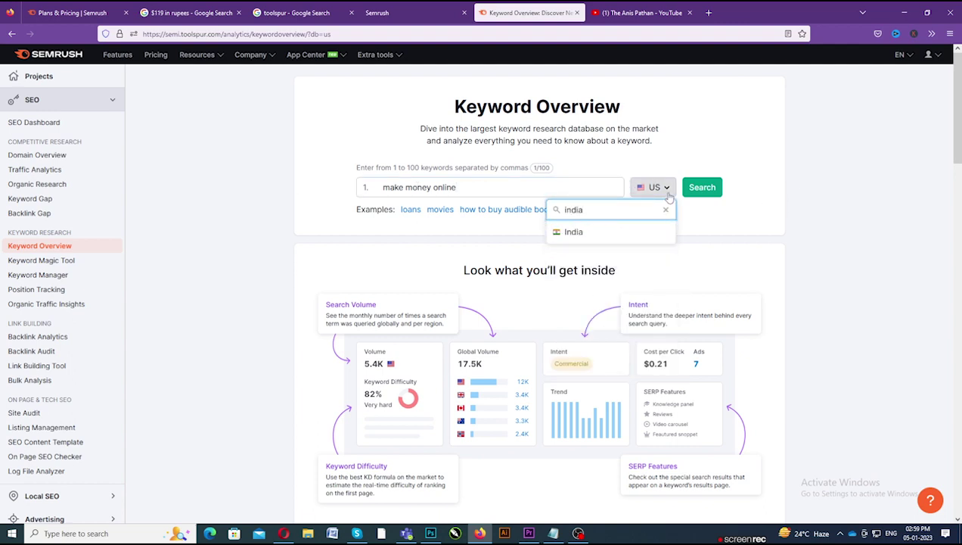
{"action": "left_click", "coordinate": [572, 231]}
{"action": "left_click", "coordinate": [696, 196]}
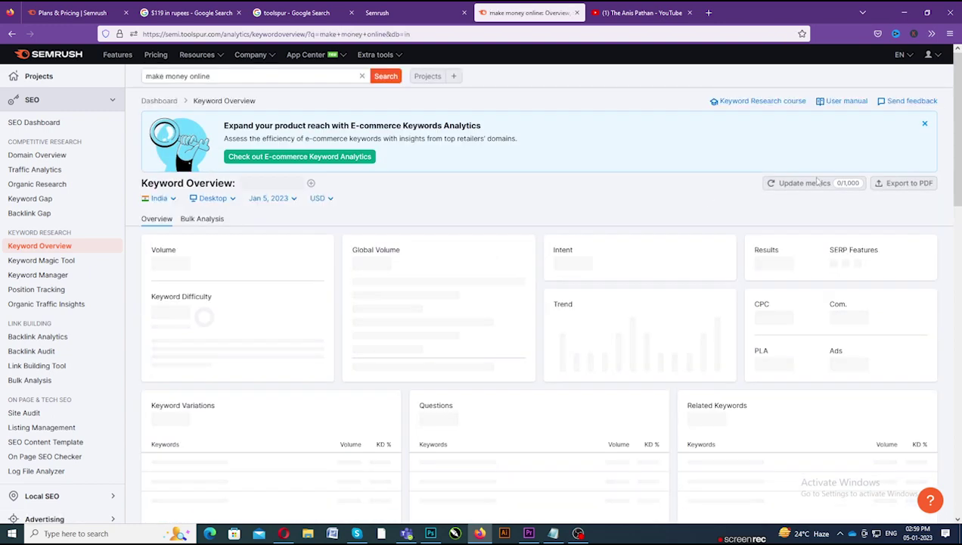
Examine the overview report's volume, difficulty, keyword variations, questions, related keywords, SERP analysis and ad history.
{"action": "scroll", "coordinate": [366, 387], "scroll_direction": "down", "scroll_amount": 4}
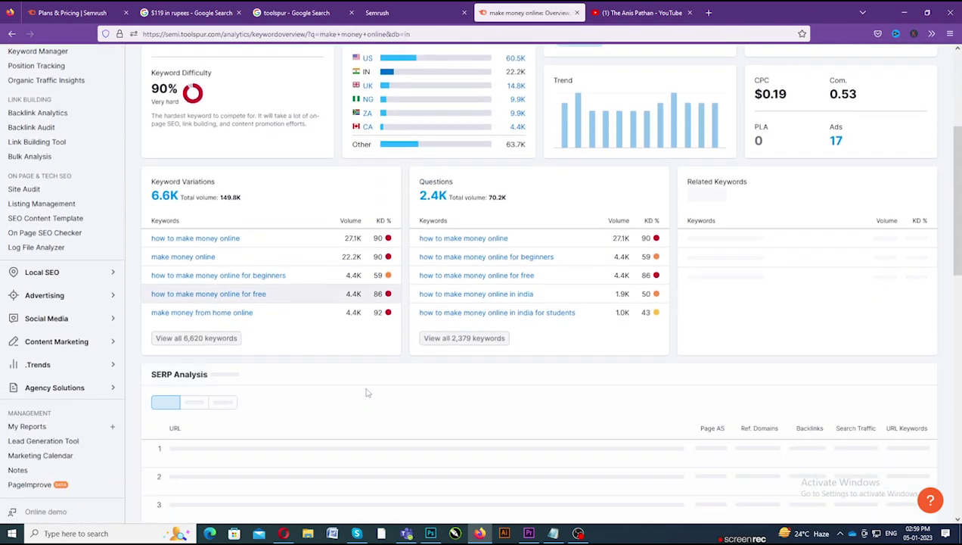
{"action": "scroll", "coordinate": [366, 387], "scroll_direction": "up", "scroll_amount": 2}
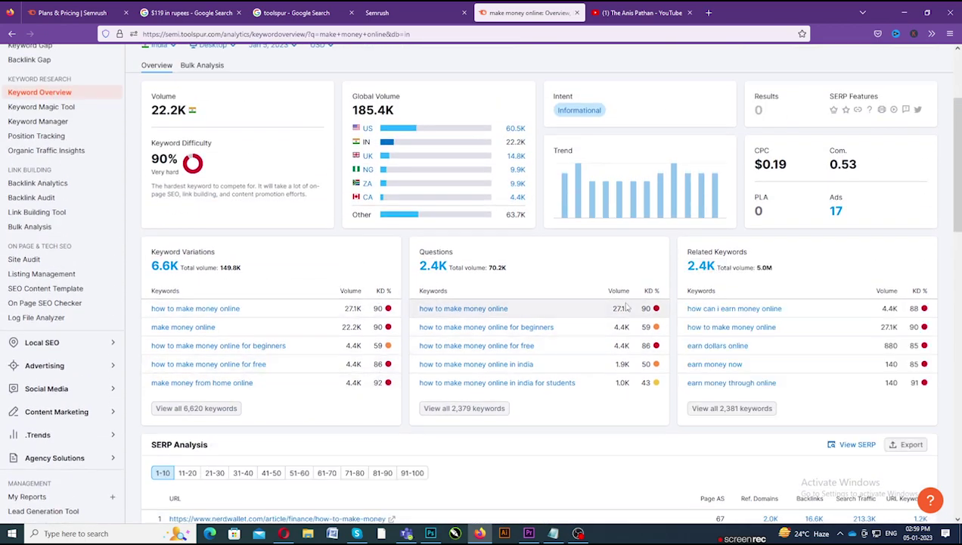
{"action": "scroll", "coordinate": [198, 374], "scroll_direction": "down", "scroll_amount": 1}
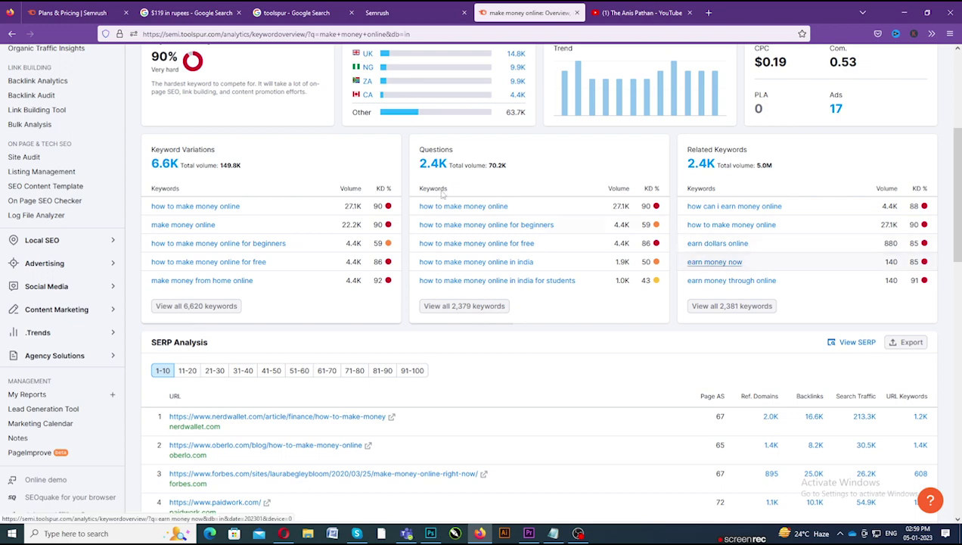
{"action": "scroll", "coordinate": [418, 186], "scroll_direction": "down", "scroll_amount": 1}
{"action": "scroll", "coordinate": [417, 186], "scroll_direction": "down", "scroll_amount": 1}
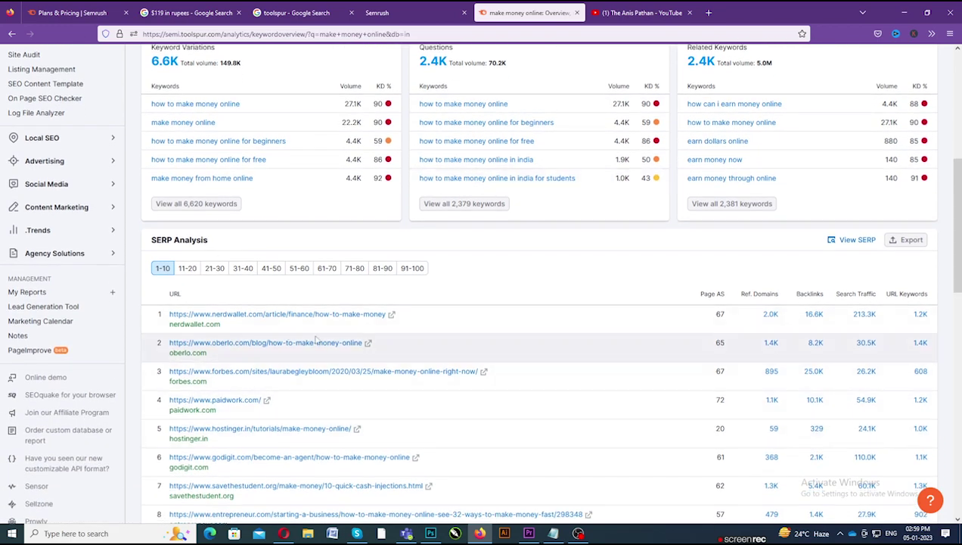
{"action": "scroll", "coordinate": [183, 344], "scroll_direction": "down", "scroll_amount": 2}
{"action": "scroll", "coordinate": [190, 333], "scroll_direction": "down", "scroll_amount": 3}
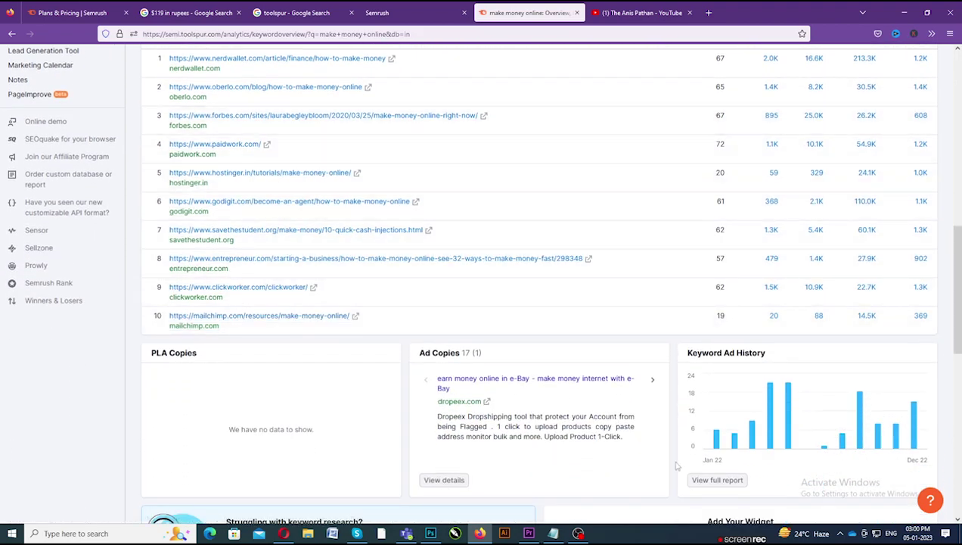
Open the full list of keyword variations for "make money online" from the overview report.
{"action": "scroll", "coordinate": [738, 424], "scroll_direction": "down", "scroll_amount": 3}
{"action": "scroll", "coordinate": [749, 362], "scroll_direction": "up", "scroll_amount": 15}
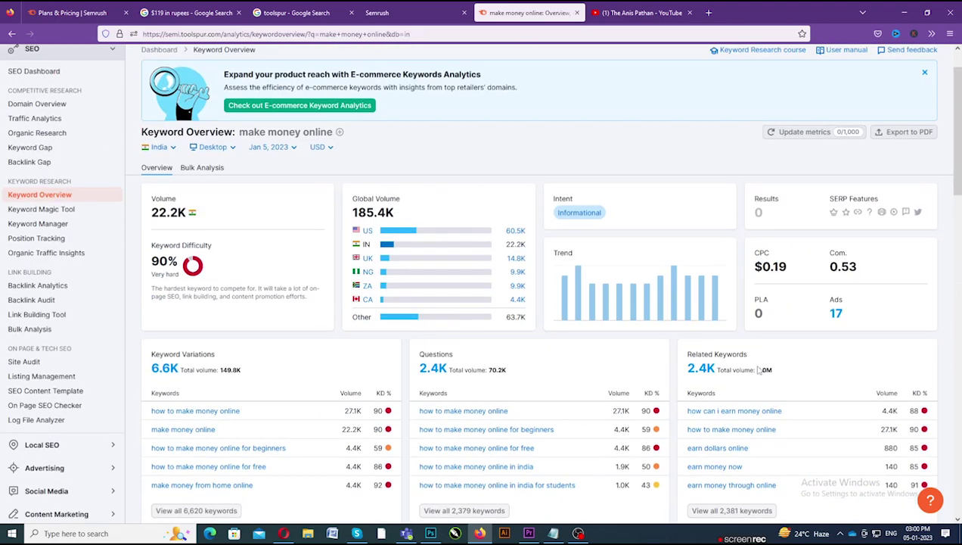
{"action": "scroll", "coordinate": [759, 369], "scroll_direction": "down", "scroll_amount": 2}
{"action": "scroll", "coordinate": [193, 355], "scroll_direction": "up", "scroll_amount": 2}
{"action": "scroll", "coordinate": [187, 348], "scroll_direction": "down", "scroll_amount": 2}
{"action": "left_click", "coordinate": [184, 411]}
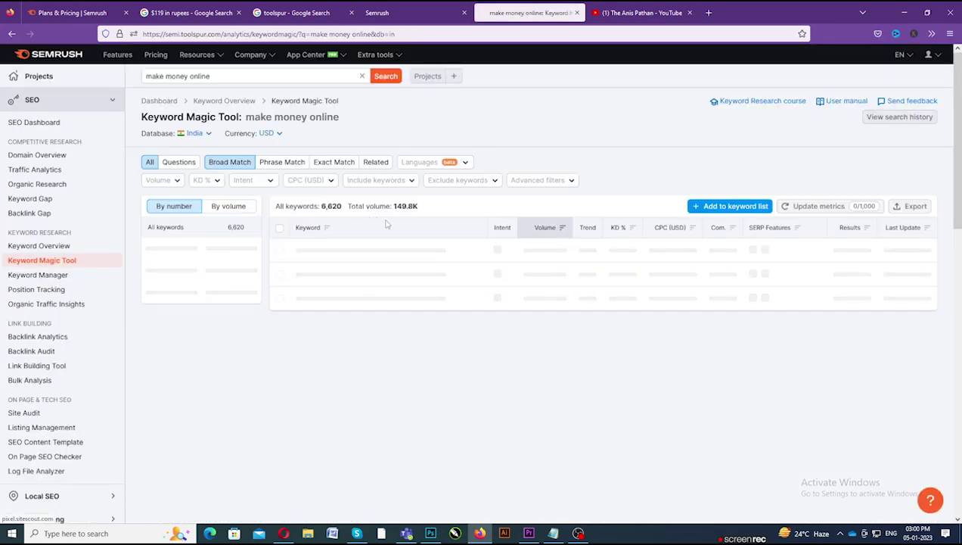
Look through the variations and sort them by KD %, checking the hardest keywords before ending with the lowest difficulty first.
{"action": "scroll", "coordinate": [401, 234], "scroll_direction": "down", "scroll_amount": 10}
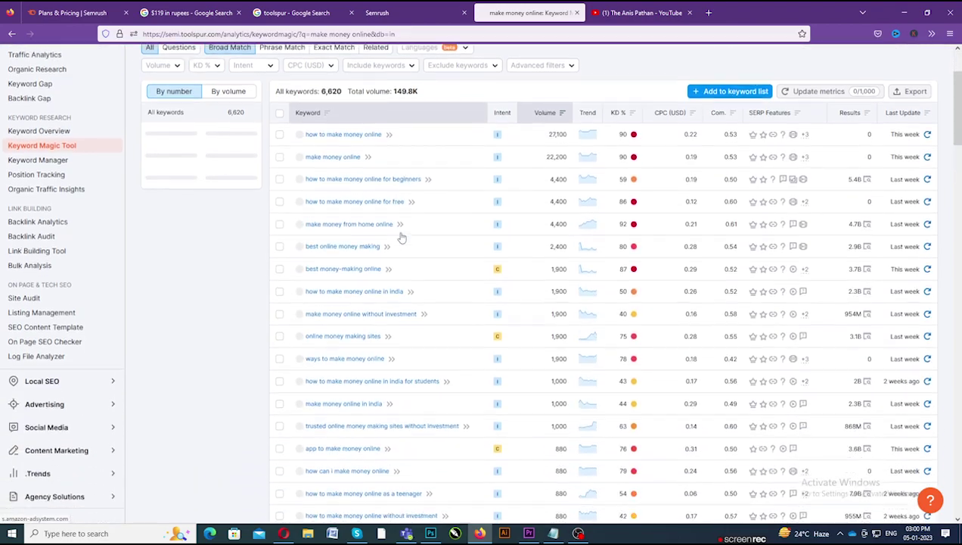
{"action": "scroll", "coordinate": [403, 248], "scroll_direction": "down", "scroll_amount": 15}
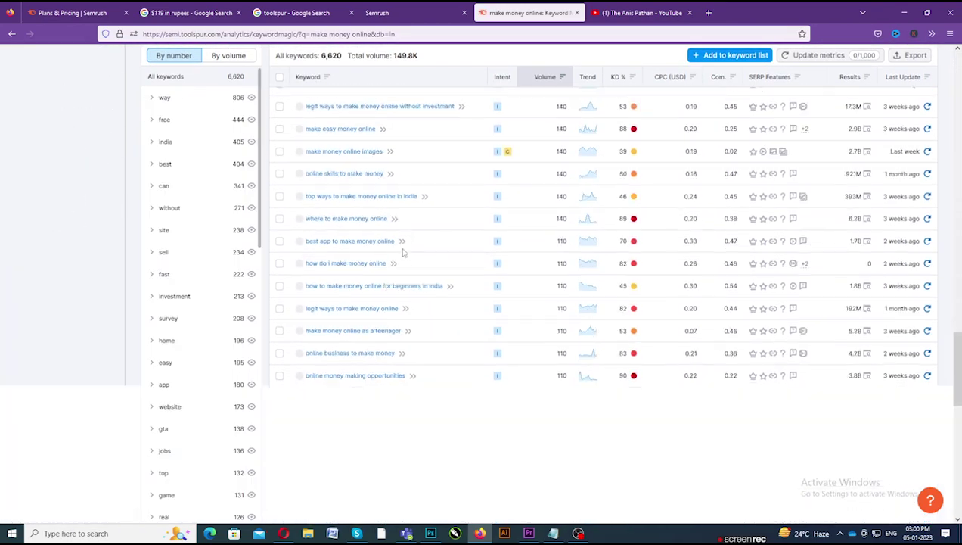
{"action": "scroll", "coordinate": [410, 252], "scroll_direction": "up", "scroll_amount": 3}
{"action": "scroll", "coordinate": [411, 253], "scroll_direction": "up", "scroll_amount": 15}
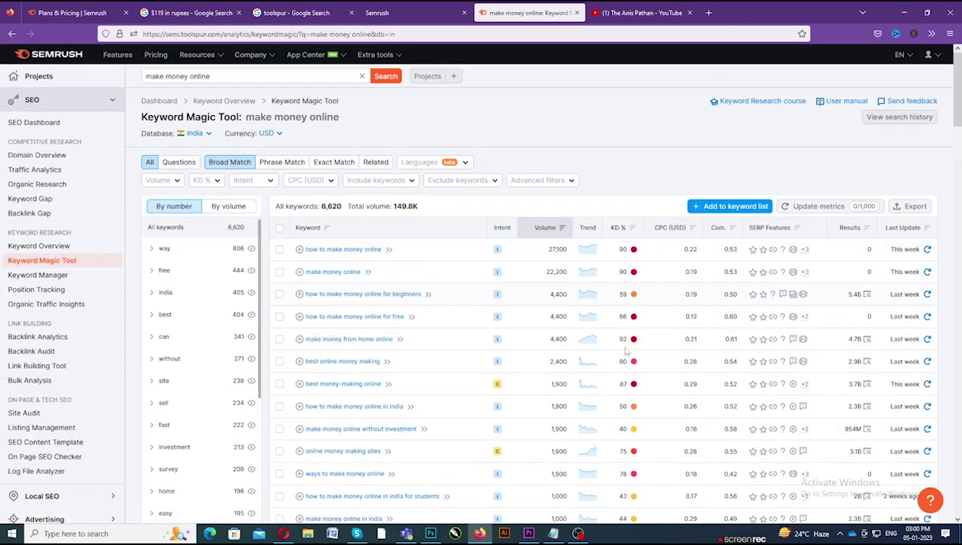
{"action": "left_click", "coordinate": [619, 229]}
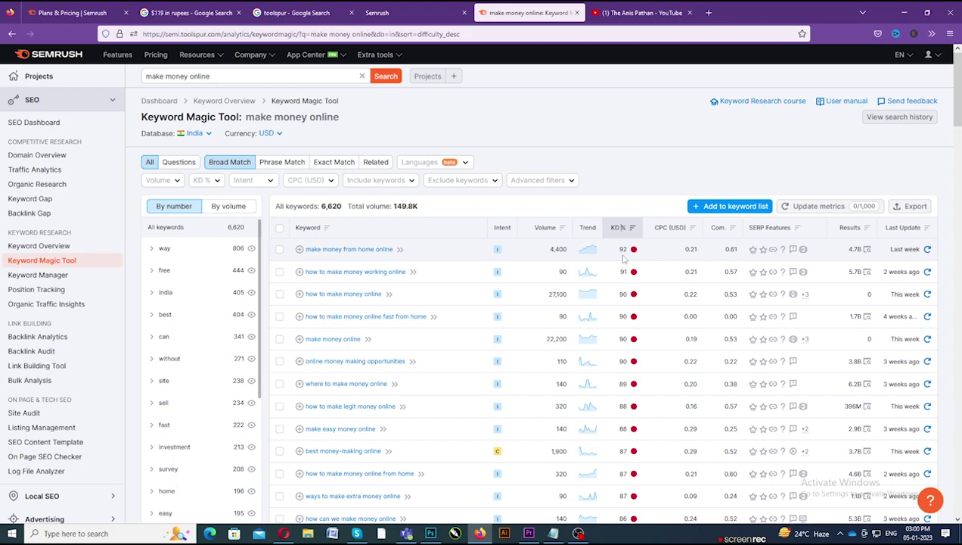
{"action": "scroll", "coordinate": [623, 259], "scroll_direction": "down", "scroll_amount": 4}
{"action": "scroll", "coordinate": [621, 242], "scroll_direction": "up", "scroll_amount": 4}
{"action": "left_click", "coordinate": [621, 235]}
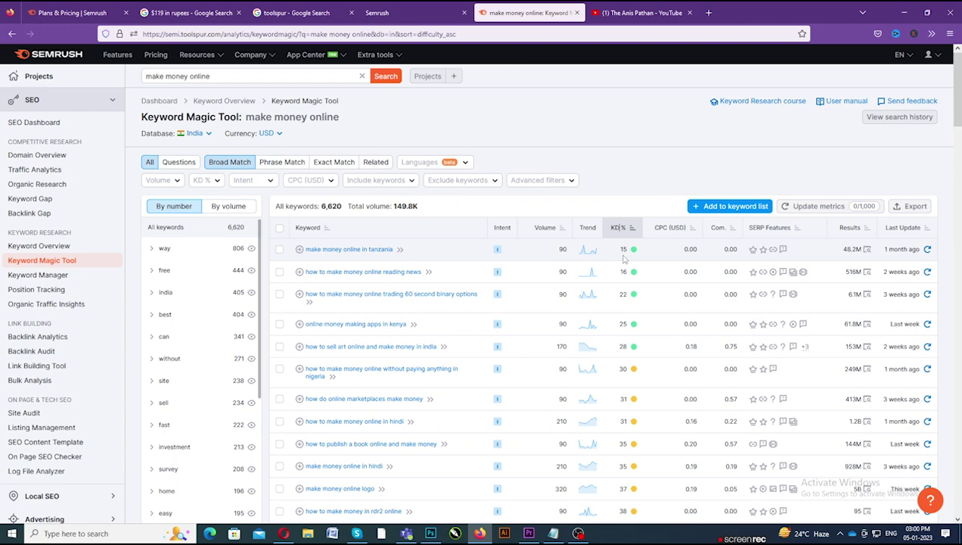
Search Google in a new browser tab for the exact quoted phrase "make money online in tanzania".
{"action": "left_click_drag", "start_coordinate": [304, 249], "coordinate": [394, 251]}
{"action": "key", "text": "ctrl+t"}
{"action": "type", "text": "google.com"}
{"action": "key", "text": "Return"}
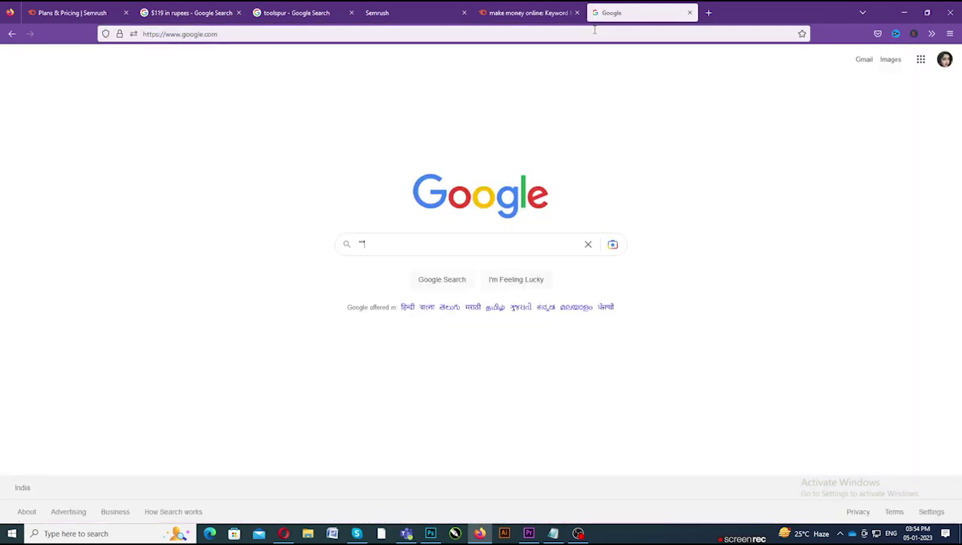
{"action": "type", "text": "\"make money online in tanzania\""}
{"action": "key", "text": "ctrl+f"}
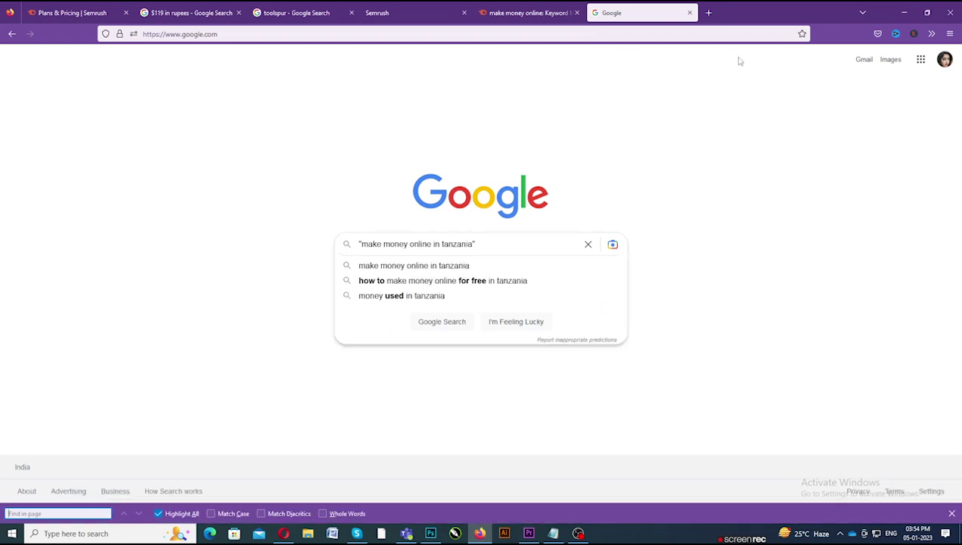
{"action": "left_click", "coordinate": [490, 247]}
{"action": "key", "text": "Return"}
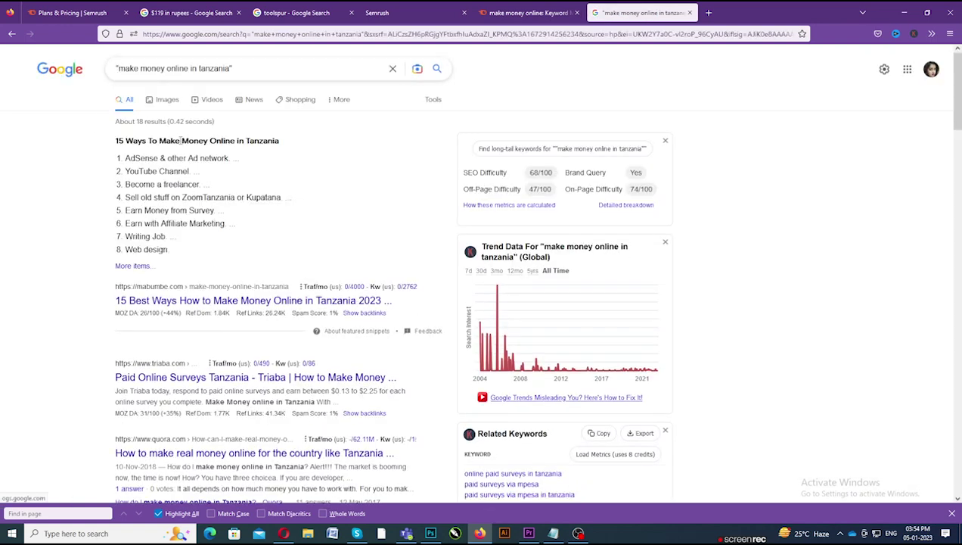
Examine the Google results for the phrase, checking the competing sites and their domain authority, referring domains and backlink metrics.
{"action": "scroll", "coordinate": [258, 163], "scroll_direction": "down", "scroll_amount": 20}
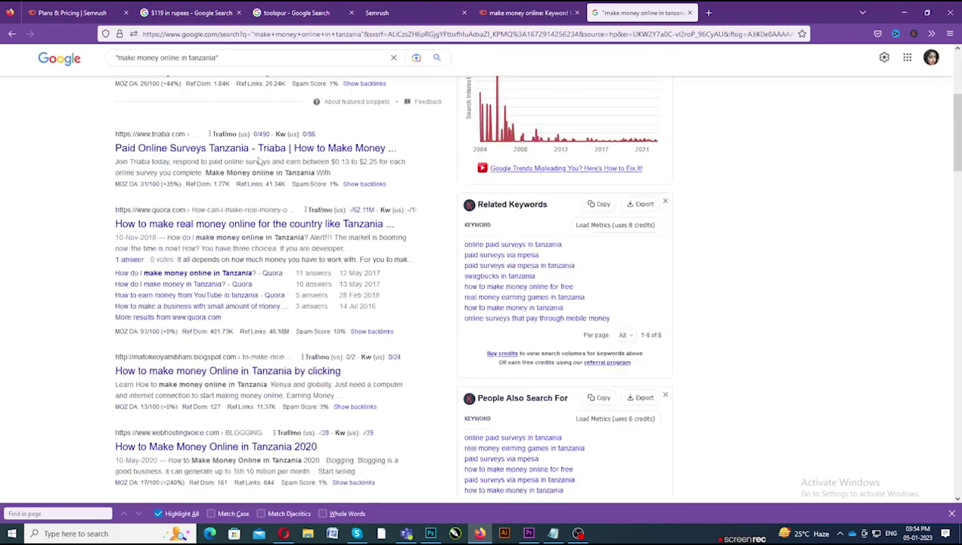
{"action": "scroll", "coordinate": [258, 185], "scroll_direction": "down", "scroll_amount": 8}
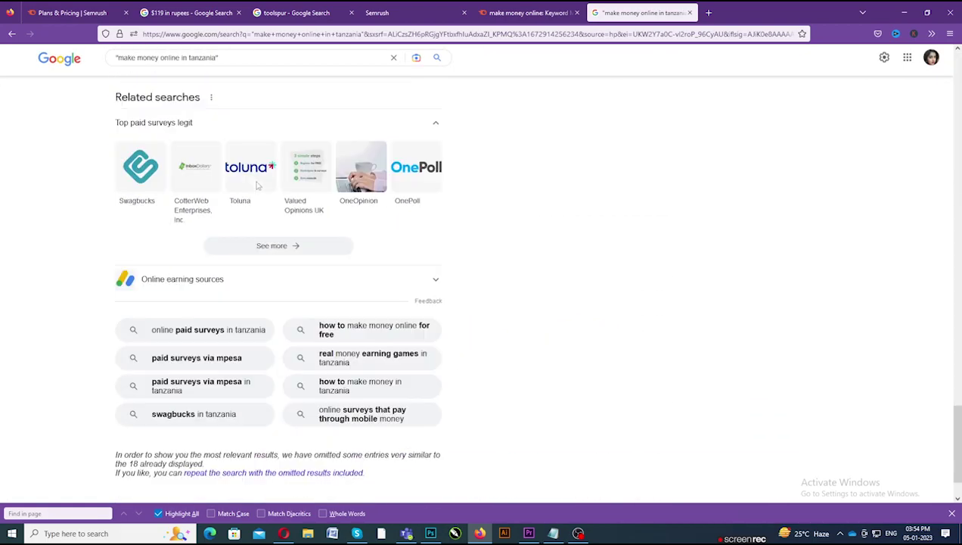
{"action": "scroll", "coordinate": [403, 326], "scroll_direction": "up", "scroll_amount": 6}
{"action": "scroll", "coordinate": [402, 326], "scroll_direction": "up", "scroll_amount": 1}
{"action": "scroll", "coordinate": [143, 370], "scroll_direction": "down", "scroll_amount": 2}
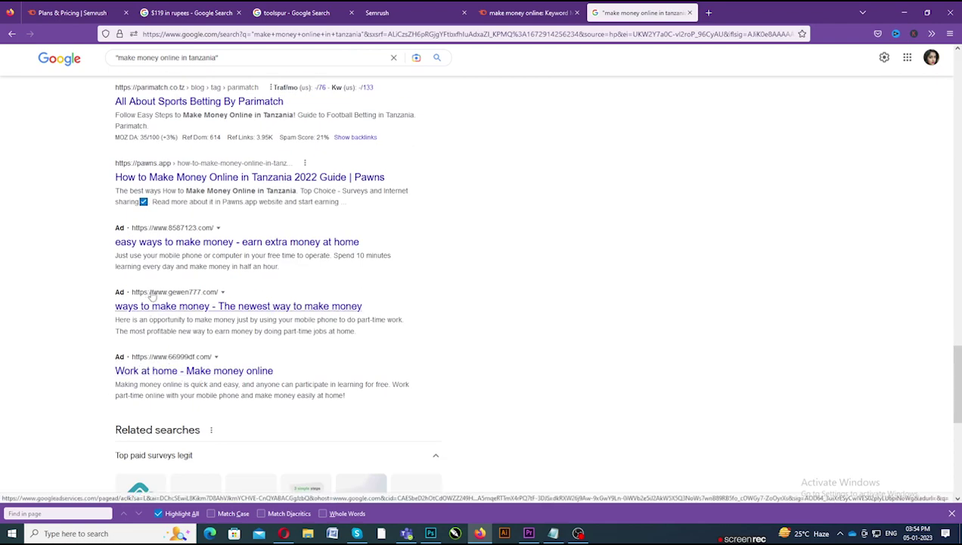
{"action": "scroll", "coordinate": [151, 356], "scroll_direction": "up", "scroll_amount": 1}
{"action": "scroll", "coordinate": [181, 307], "scroll_direction": "up", "scroll_amount": 15}
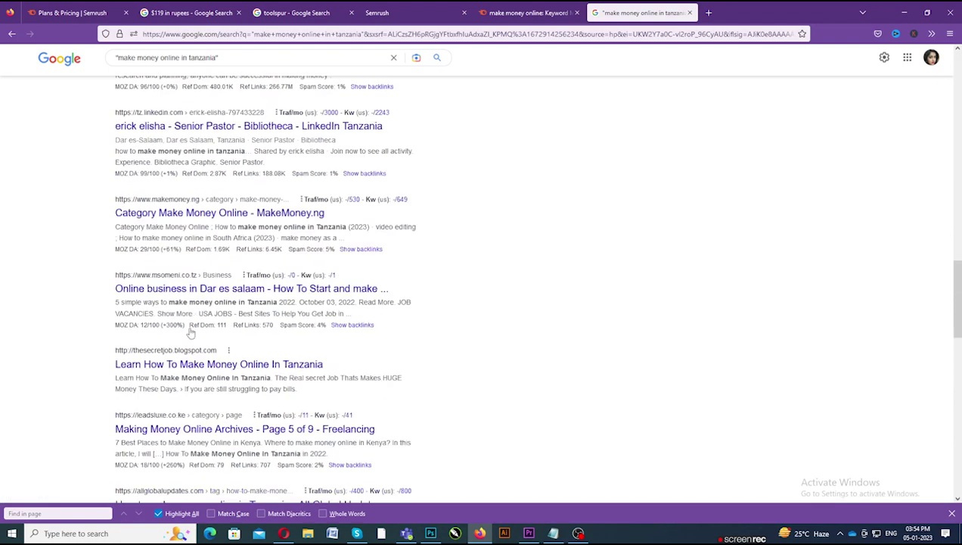
{"action": "scroll", "coordinate": [154, 164], "scroll_direction": "up", "scroll_amount": 3}
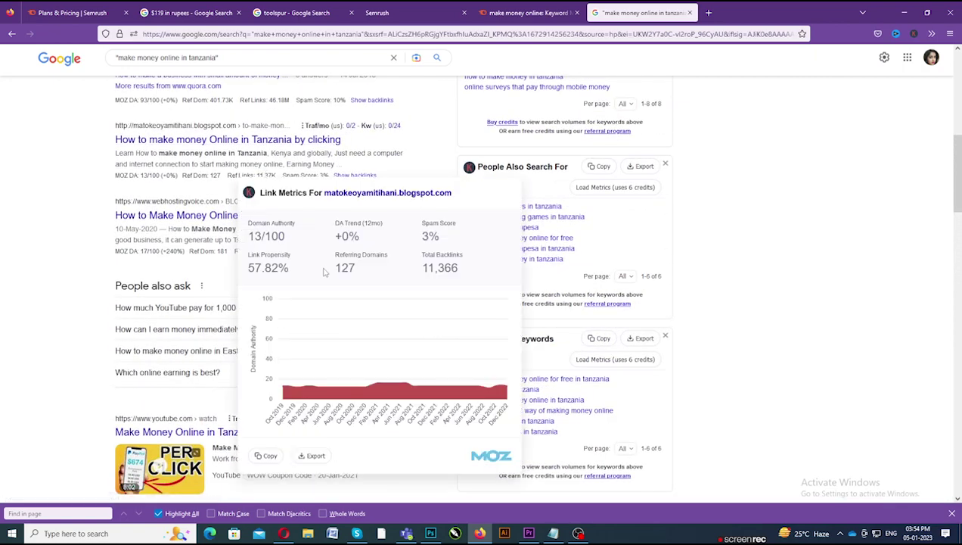
{"action": "scroll", "coordinate": [17, 225], "scroll_direction": "up", "scroll_amount": 5}
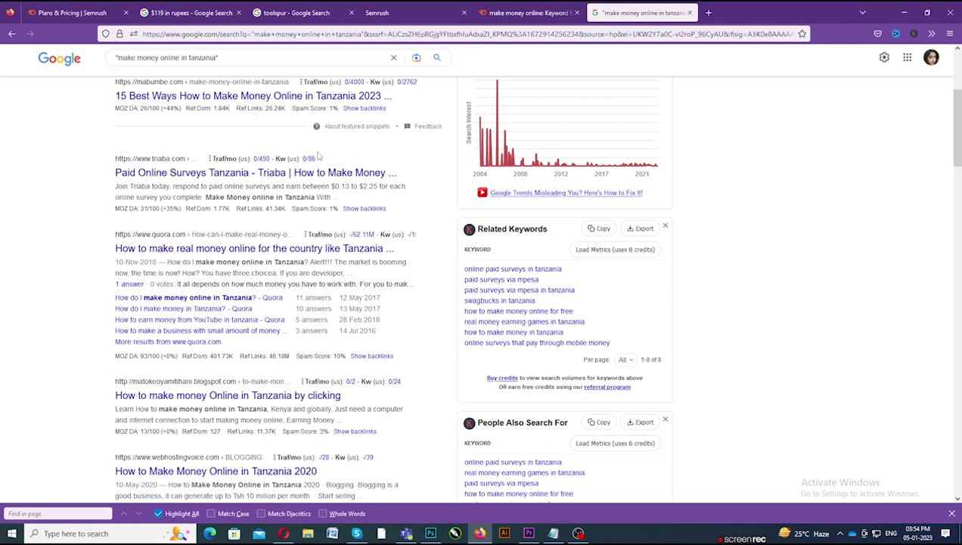
{"action": "scroll", "coordinate": [181, 227], "scroll_direction": "down", "scroll_amount": 3}
Return to Semrush's Keyword Magic Tool and look through the keywords sorted by ascending difficulty.
{"action": "left_click", "coordinate": [515, 9]}
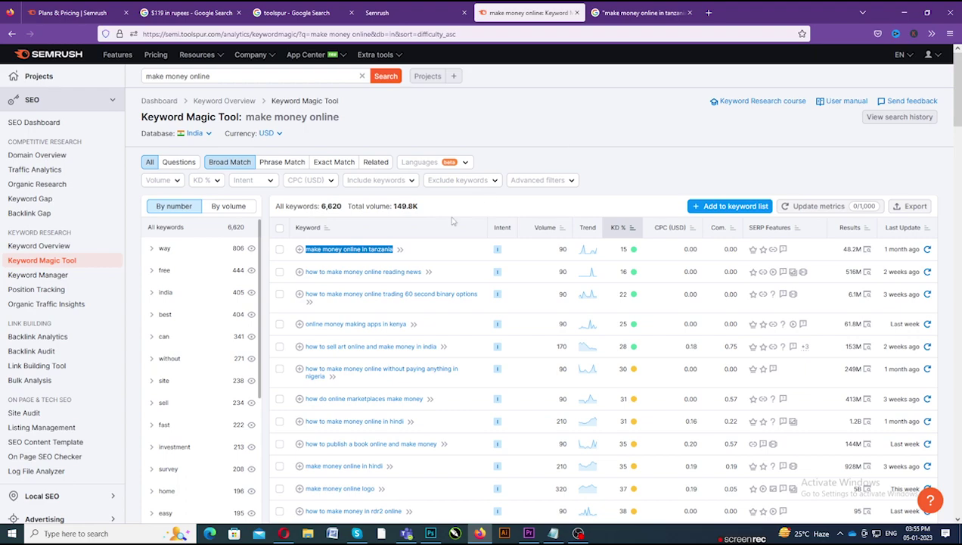
{"action": "scroll", "coordinate": [435, 227], "scroll_direction": "down", "scroll_amount": 8}
{"action": "scroll", "coordinate": [439, 227], "scroll_direction": "down", "scroll_amount": 12}
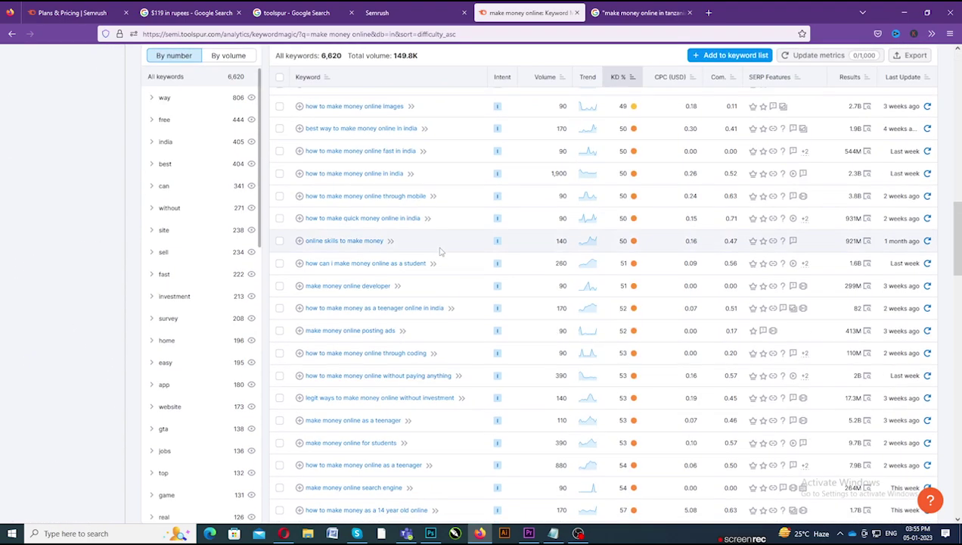
{"action": "scroll", "coordinate": [440, 252], "scroll_direction": "up", "scroll_amount": 20}
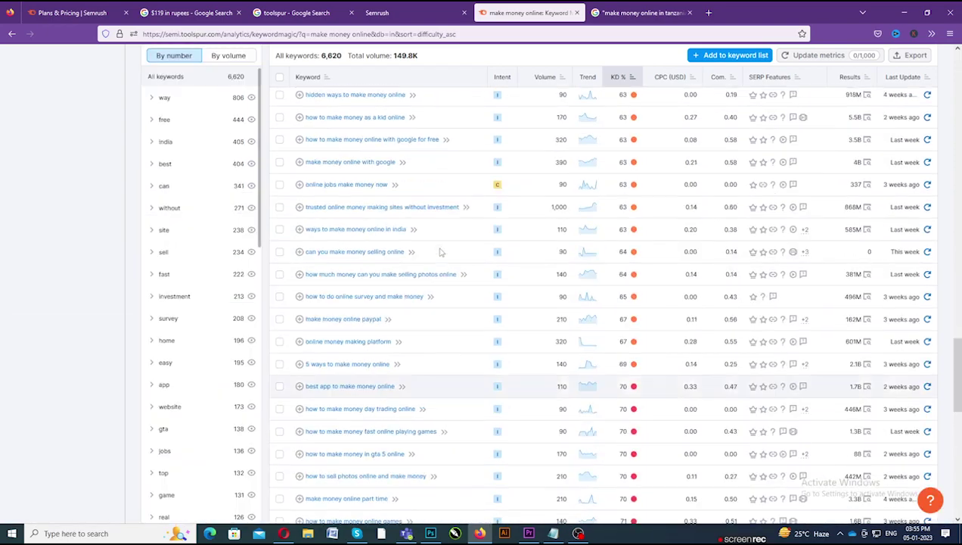
{"action": "scroll", "coordinate": [442, 253], "scroll_direction": "up", "scroll_amount": 2}
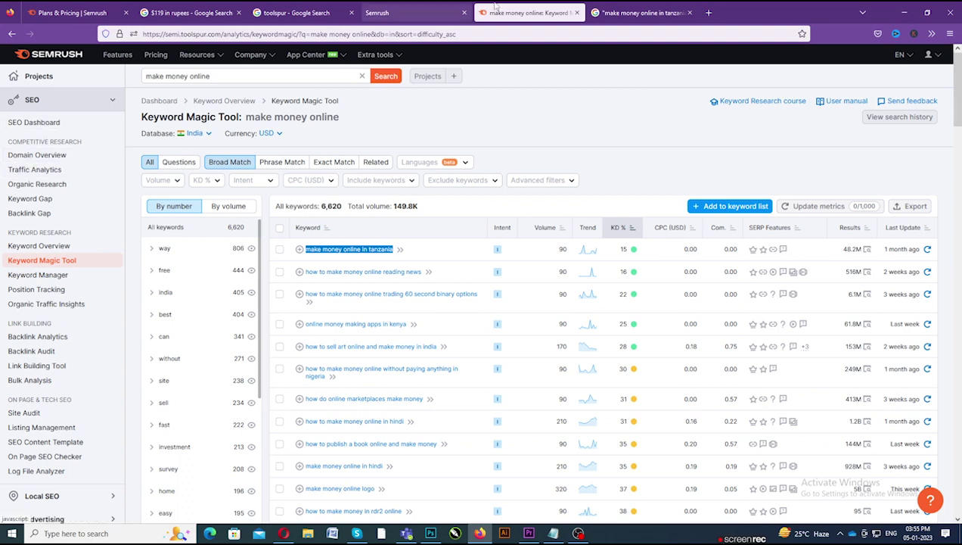
Go back to the Google results and open the Quora question about making real money online in Tanzania in a new tab.
{"action": "left_click", "coordinate": [618, 7]}
{"action": "scroll", "coordinate": [553, 93], "scroll_direction": "up", "scroll_amount": 4}
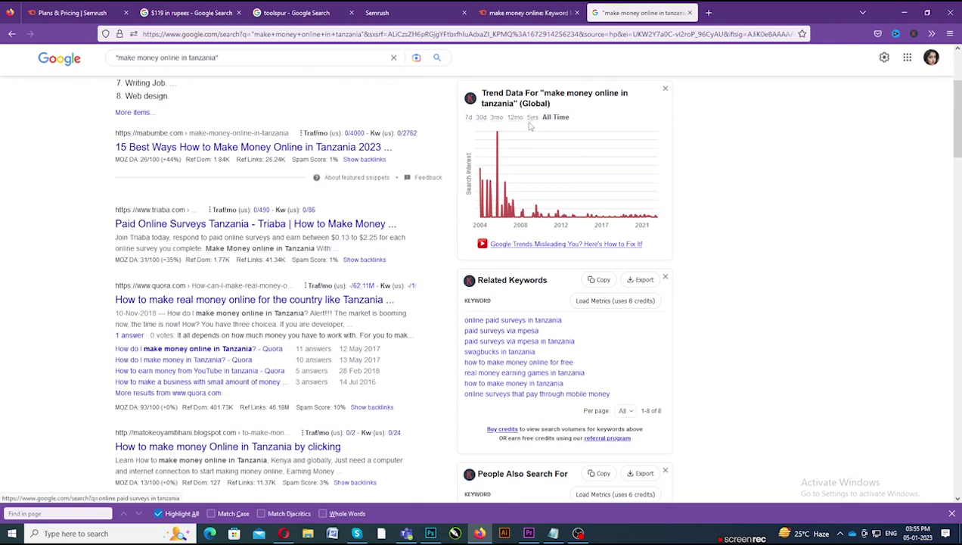
{"action": "scroll", "coordinate": [249, 191], "scroll_direction": "down", "scroll_amount": 1}
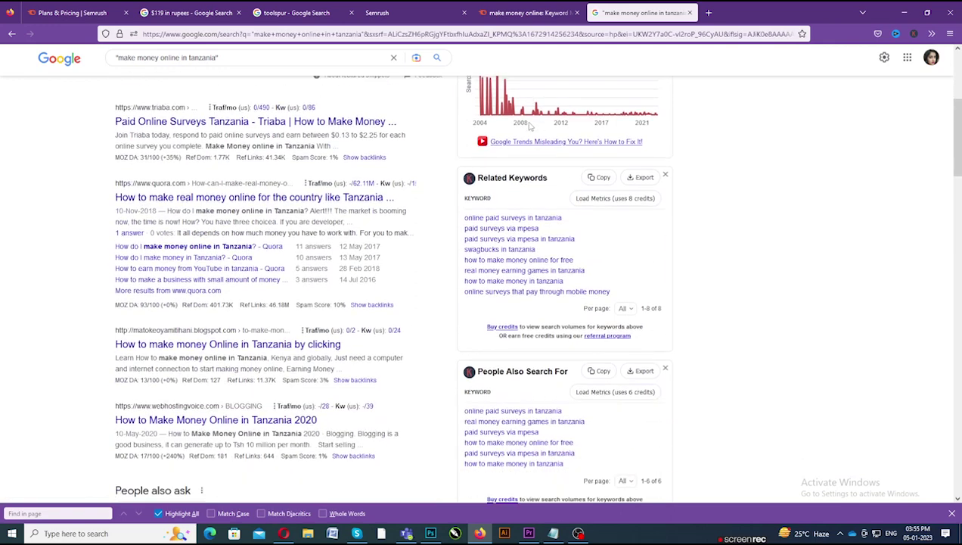
{"action": "right_click", "coordinate": [230, 195]}
{"action": "left_click", "coordinate": [250, 203]}
{"action": "left_click", "coordinate": [741, 8]}
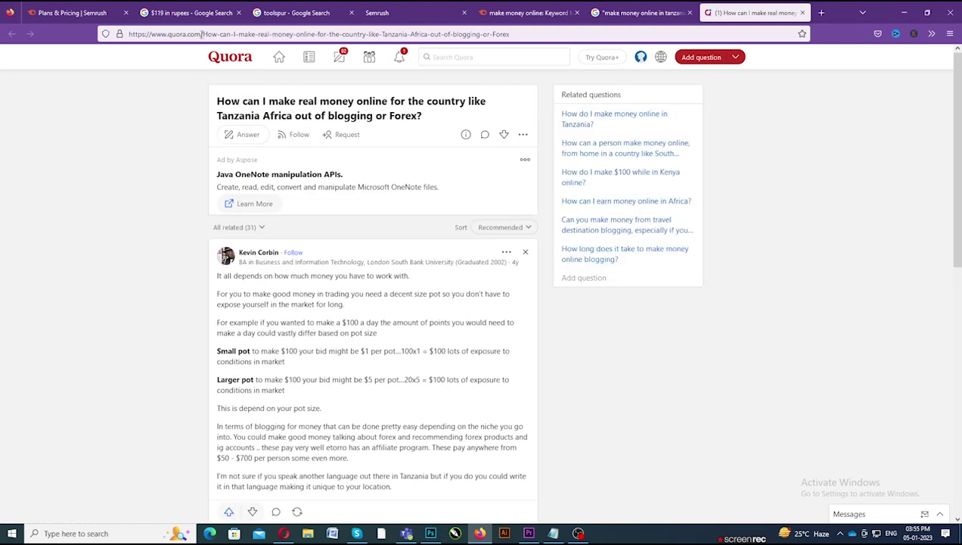
{"action": "left_click_drag", "start_coordinate": [201, 33], "coordinate": [129, 33]}
{"action": "key", "text": "ctrl+c"}
{"action": "left_click", "coordinate": [558, 6]}
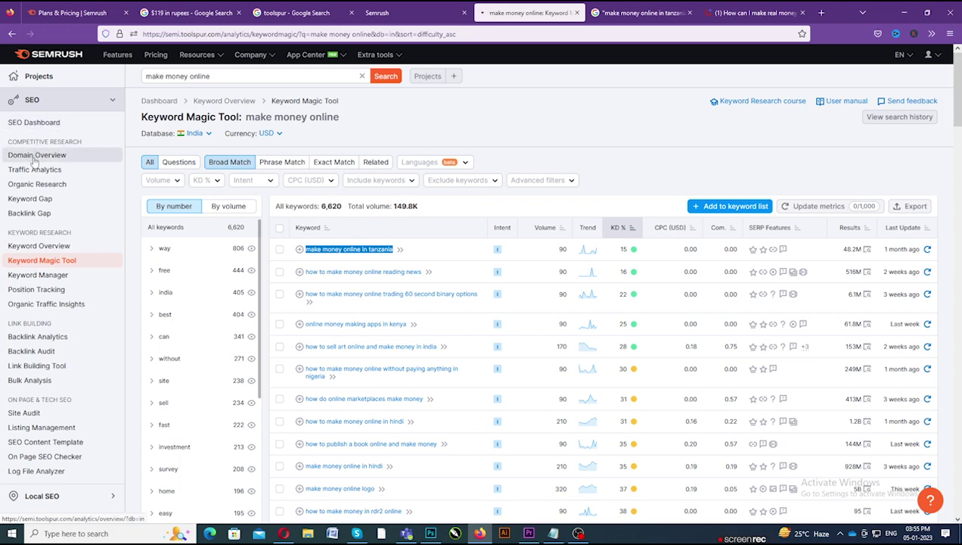
{"action": "left_click", "coordinate": [34, 156]}
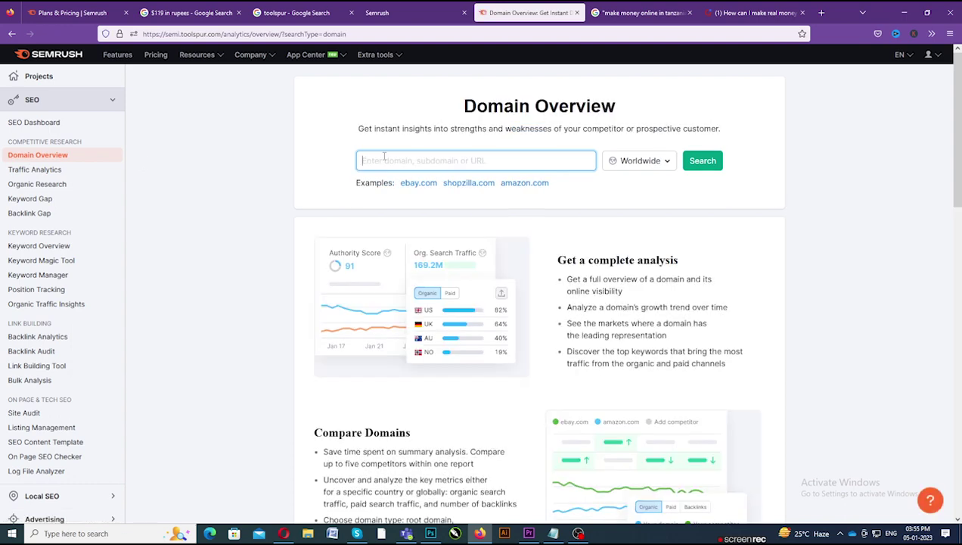
{"action": "key", "text": "ctrl+v"}
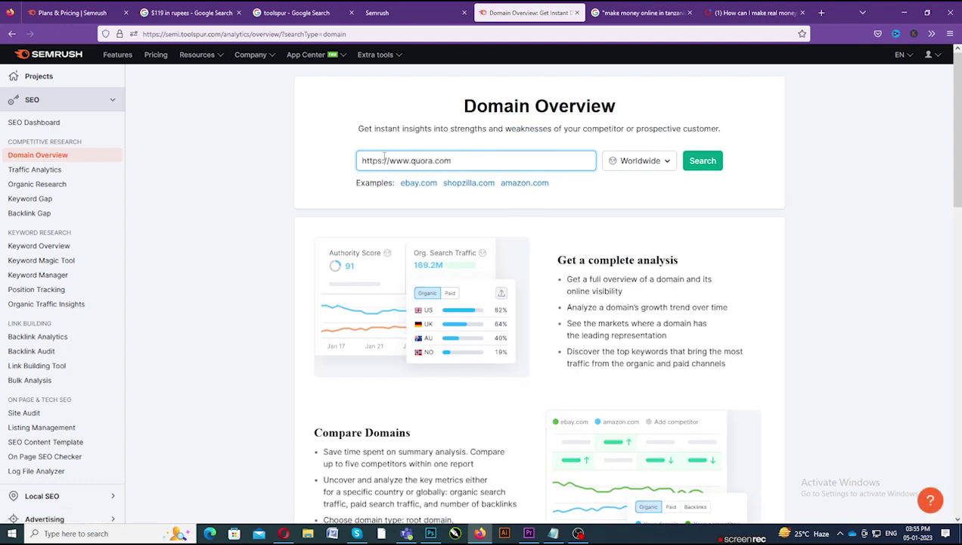
{"action": "left_click", "coordinate": [705, 160]}
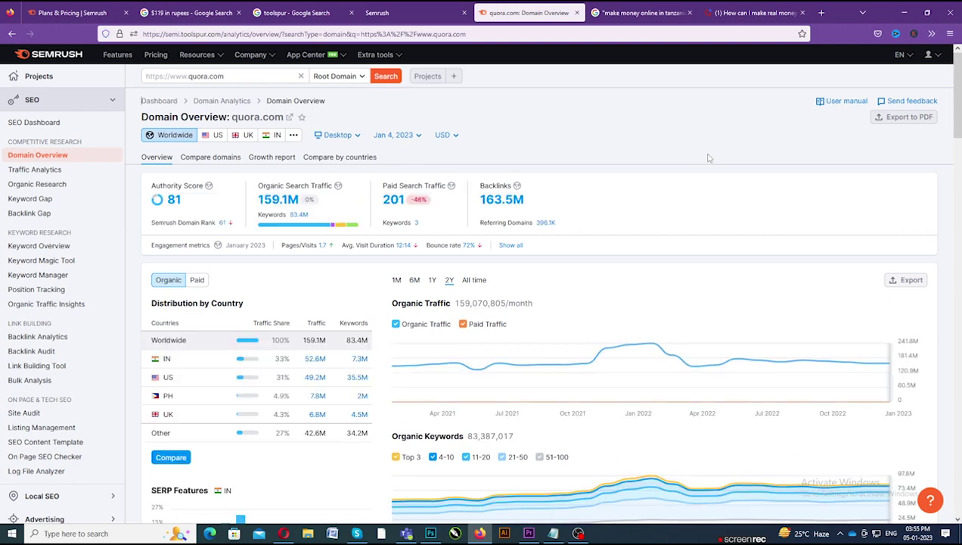
Examine the quora.com report's authority score, traffic, backlinks, top organic keywords, keyword intent, organic and paid competitors, and sample ads.
{"action": "scroll", "coordinate": [436, 255], "scroll_direction": "down", "scroll_amount": 3}
{"action": "scroll", "coordinate": [437, 257], "scroll_direction": "up", "scroll_amount": 3}
{"action": "scroll", "coordinate": [170, 212], "scroll_direction": "down", "scroll_amount": 3}
{"action": "scroll", "coordinate": [226, 243], "scroll_direction": "up", "scroll_amount": 3}
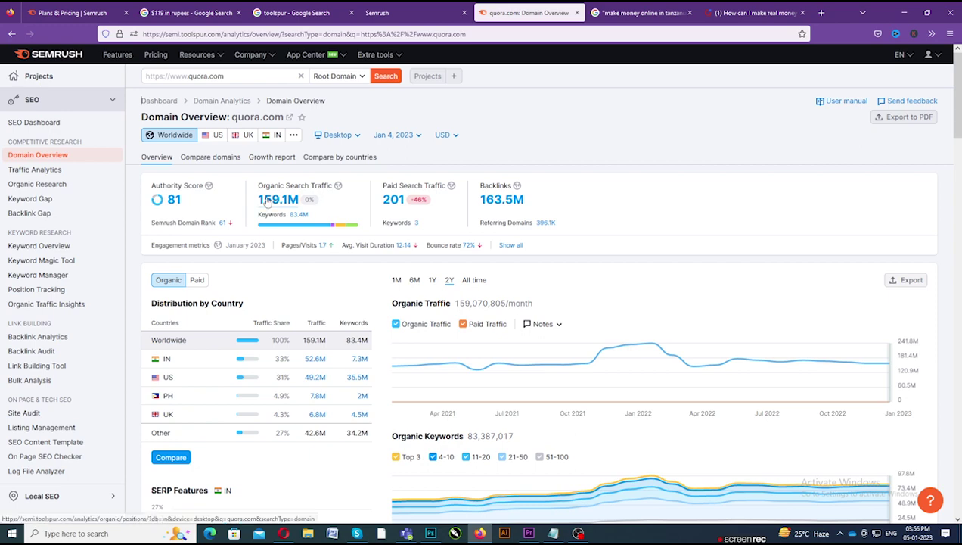
{"action": "scroll", "coordinate": [327, 203], "scroll_direction": "down", "scroll_amount": 1}
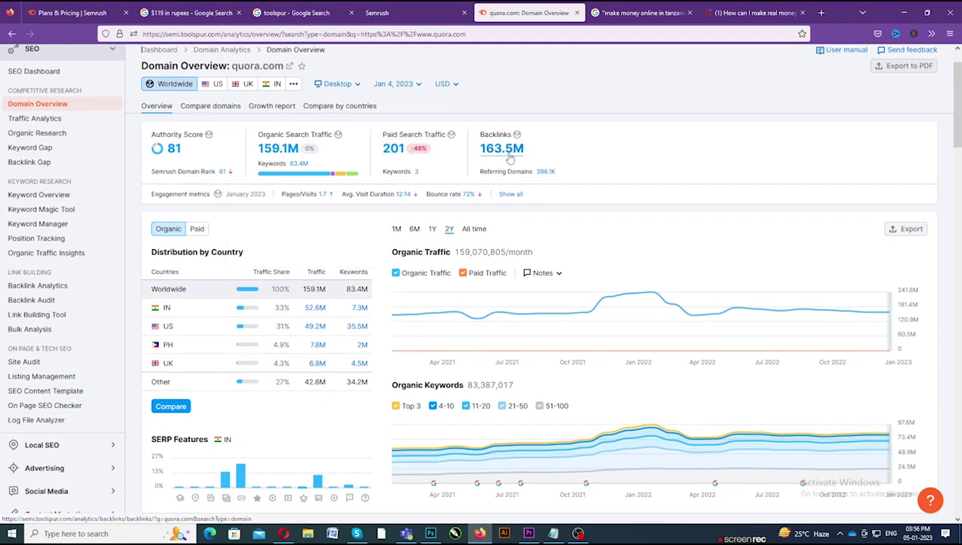
{"action": "scroll", "coordinate": [514, 158], "scroll_direction": "down", "scroll_amount": 5}
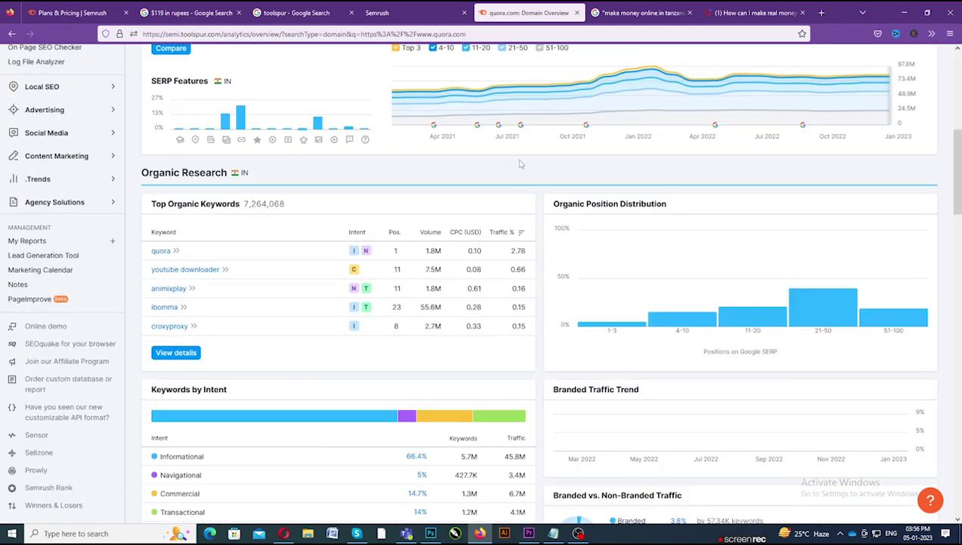
{"action": "scroll", "coordinate": [530, 171], "scroll_direction": "up", "scroll_amount": 1}
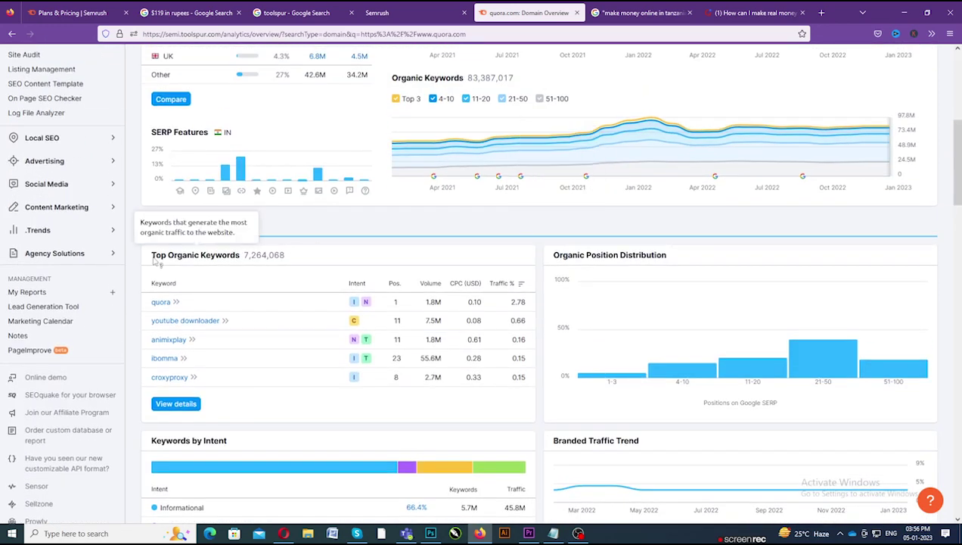
{"action": "mouse_move", "coordinate": [186, 258]}
{"action": "scroll", "coordinate": [182, 303], "scroll_direction": "down", "scroll_amount": 2}
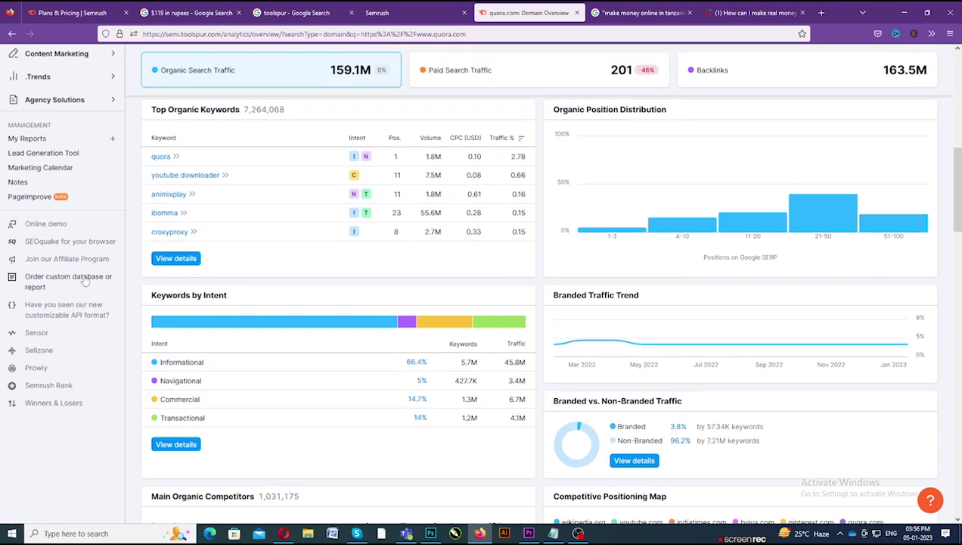
{"action": "scroll", "coordinate": [222, 298], "scroll_direction": "down", "scroll_amount": 3}
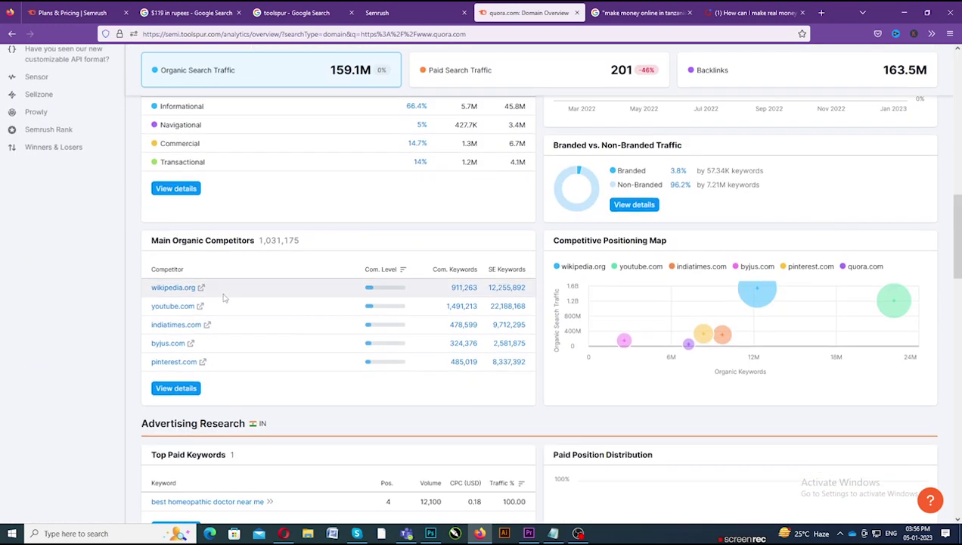
{"action": "scroll", "coordinate": [290, 285], "scroll_direction": "down", "scroll_amount": 5}
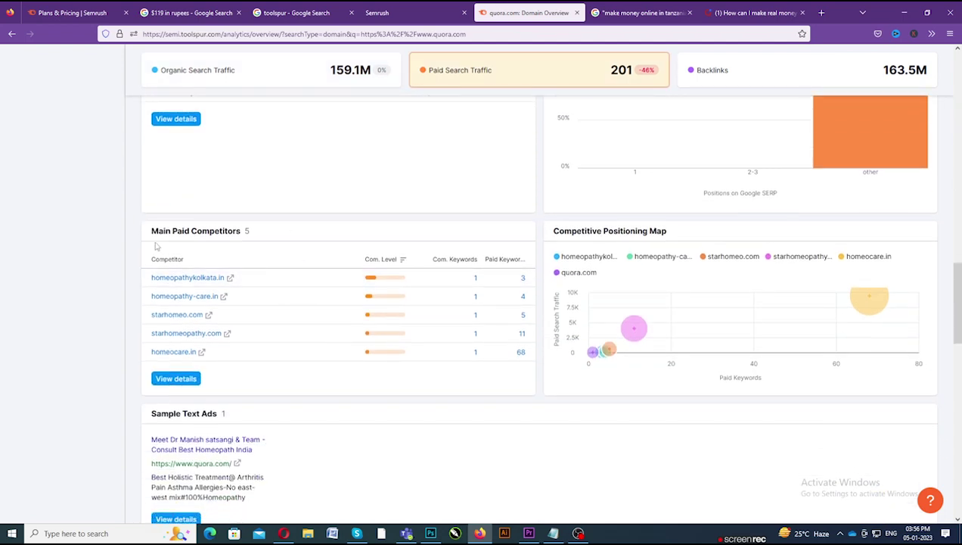
{"action": "scroll", "coordinate": [171, 280], "scroll_direction": "down", "scroll_amount": 2}
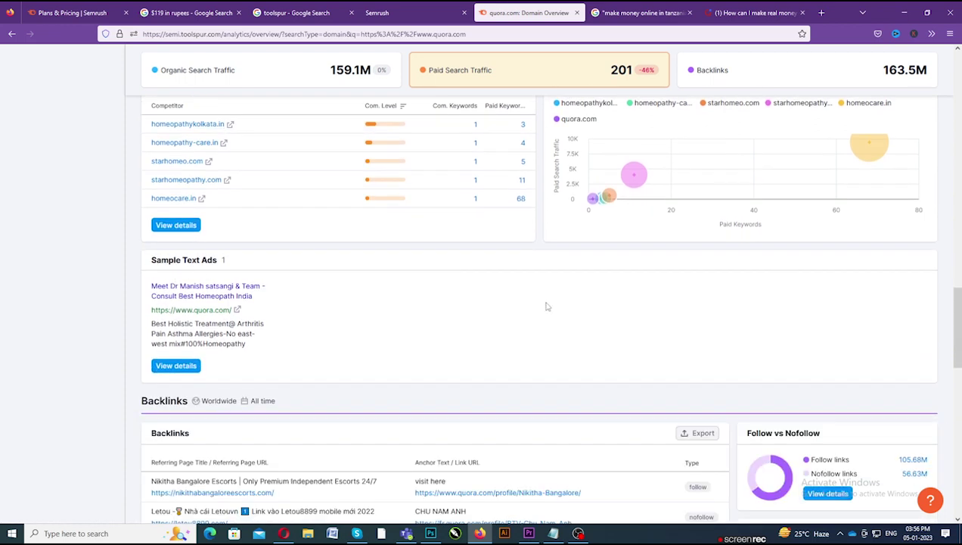
Examine the quora.com report's backlinks section, including follow types, top anchors, referring domains and indexed pages, and return to the report's beginning.
{"action": "scroll", "coordinate": [539, 311], "scroll_direction": "up", "scroll_amount": 3}
{"action": "scroll", "coordinate": [535, 311], "scroll_direction": "down", "scroll_amount": 3}
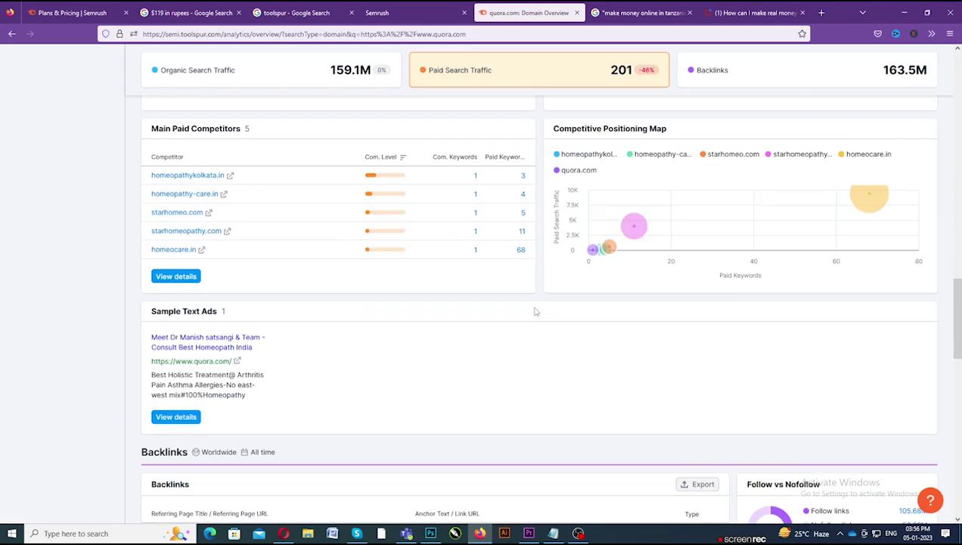
{"action": "scroll", "coordinate": [423, 386], "scroll_direction": "down", "scroll_amount": 4}
{"action": "scroll", "coordinate": [295, 295], "scroll_direction": "down", "scroll_amount": 7}
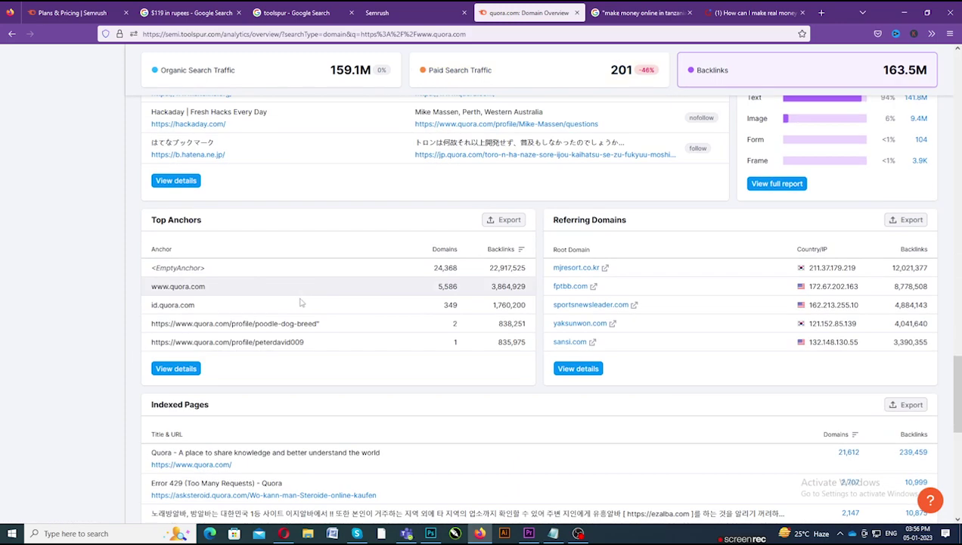
{"action": "scroll", "coordinate": [303, 306], "scroll_direction": "up", "scroll_amount": 3}
{"action": "scroll", "coordinate": [310, 314], "scroll_direction": "up", "scroll_amount": 20}
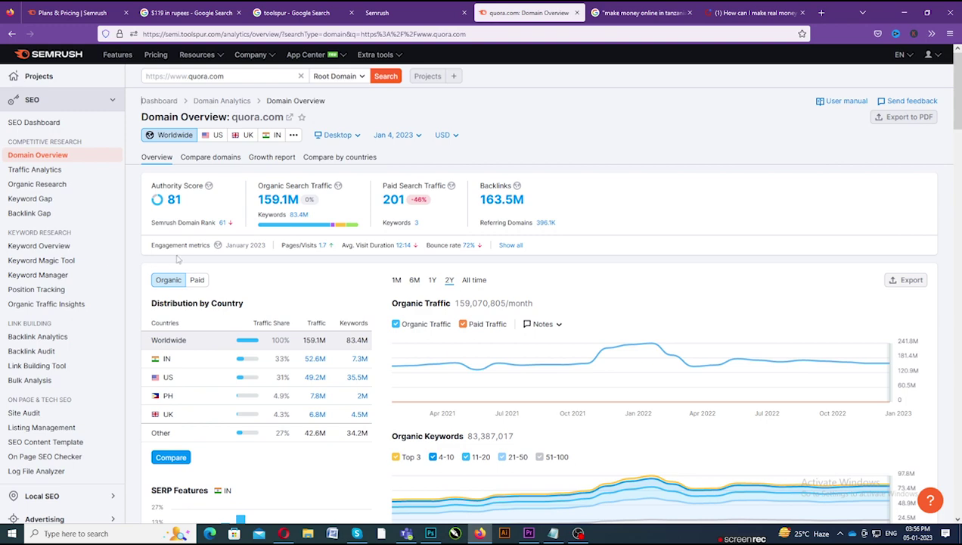
Revisit Semrush's official Plans & Pricing page and highlight the rupee amount in the Google conversion of $119.
{"action": "left_click", "coordinate": [53, 6]}
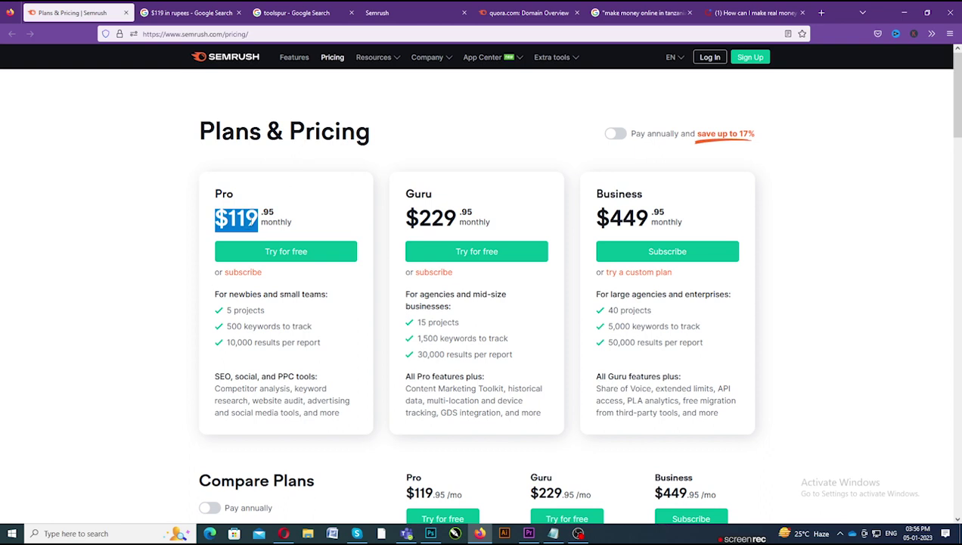
{"action": "left_click", "coordinate": [189, 12]}
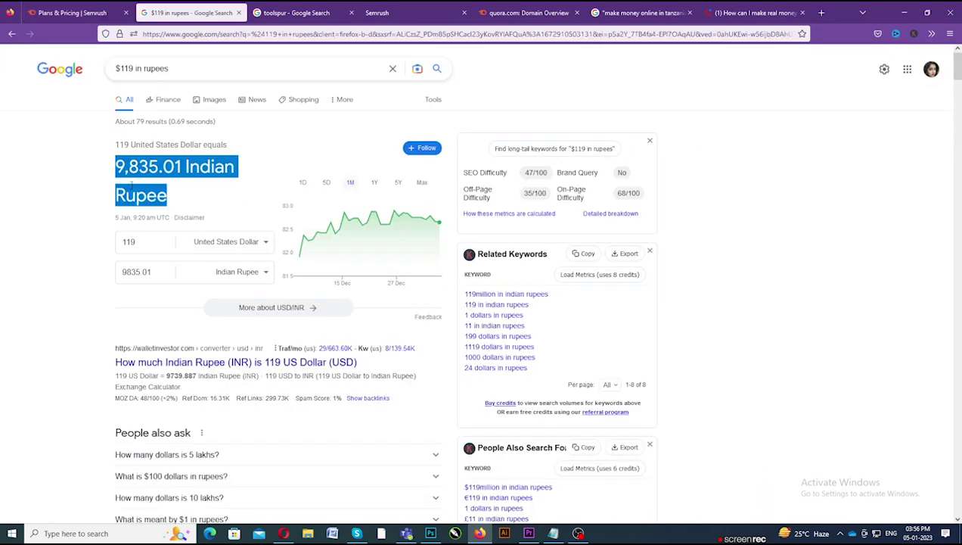
{"action": "left_click", "coordinate": [123, 180]}
{"action": "left_click_drag", "start_coordinate": [116, 166], "coordinate": [158, 166]}
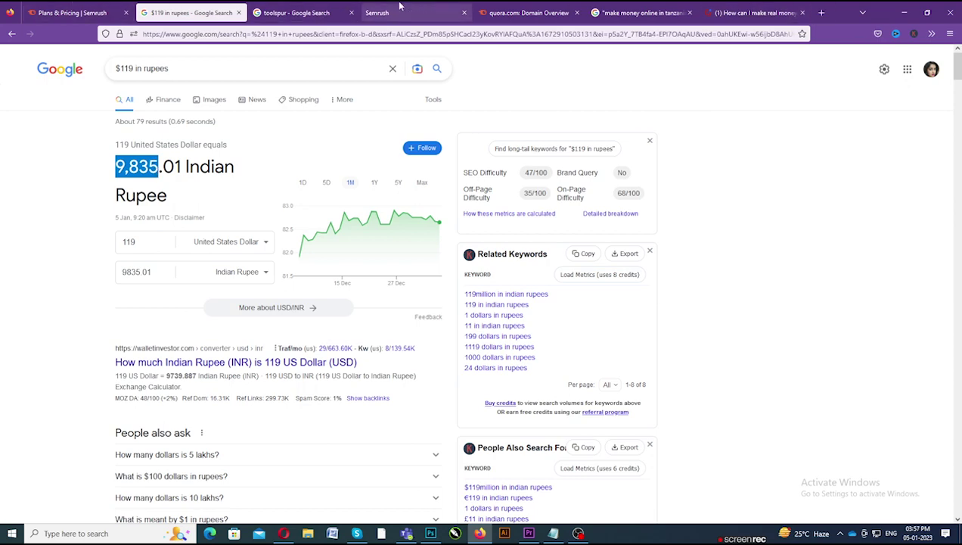
Open the ToolsPur account's payment history and highlight the Semrush payment amount and the subscription's monthly price.
{"action": "left_click", "coordinate": [488, 10]}
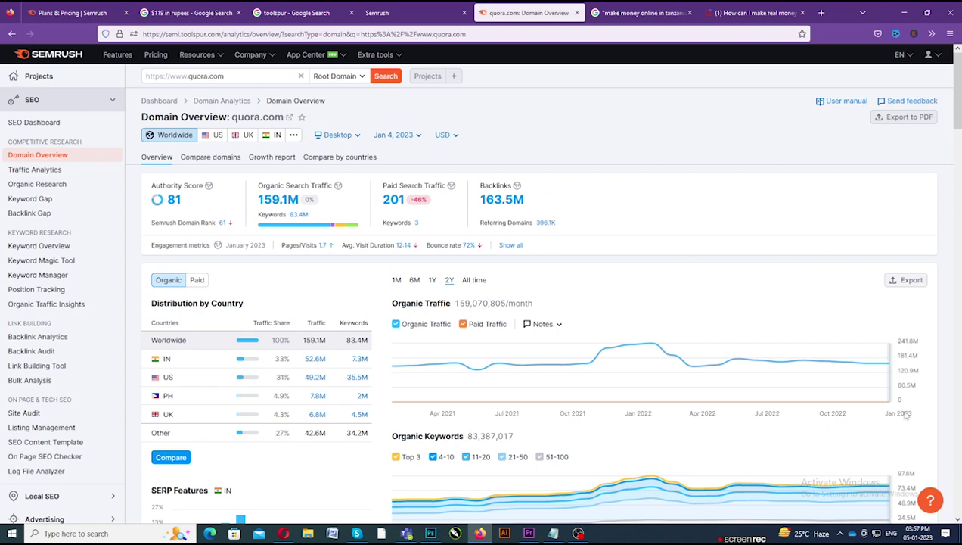
{"action": "left_click", "coordinate": [387, 9]}
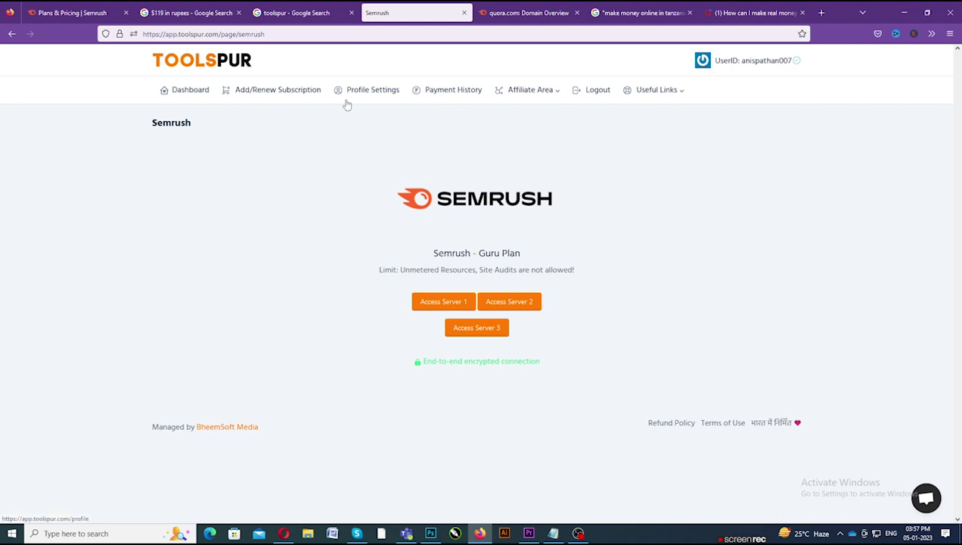
{"action": "left_click", "coordinate": [421, 89]}
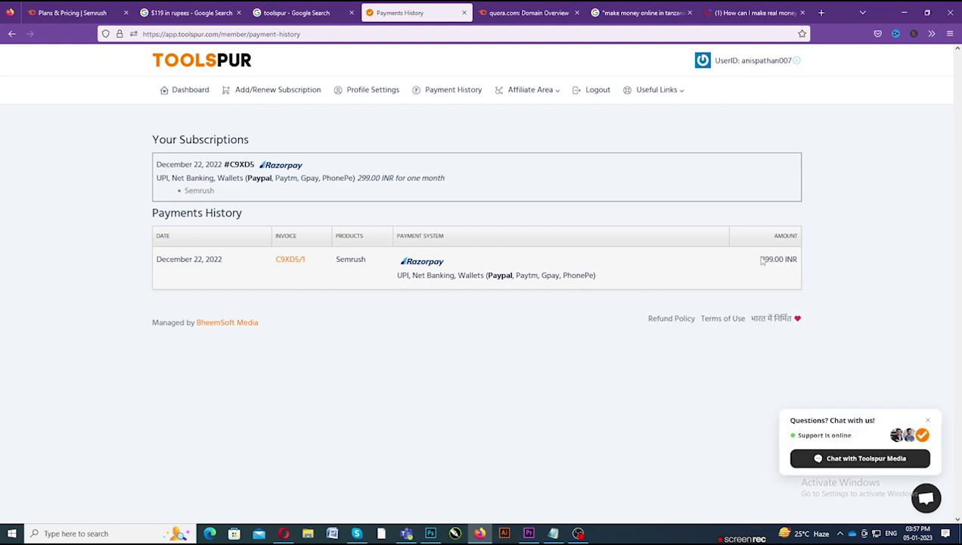
{"action": "mouse_move", "coordinate": [756, 260]}
{"action": "left_mouse_down"}
{"action": "mouse_move", "coordinate": [779, 260]}
{"action": "mouse_move", "coordinate": [769, 259]}
{"action": "left_mouse_up"}
{"action": "left_click", "coordinate": [321, 179]}
{"action": "left_click_drag", "start_coordinate": [321, 179], "coordinate": [419, 181]}
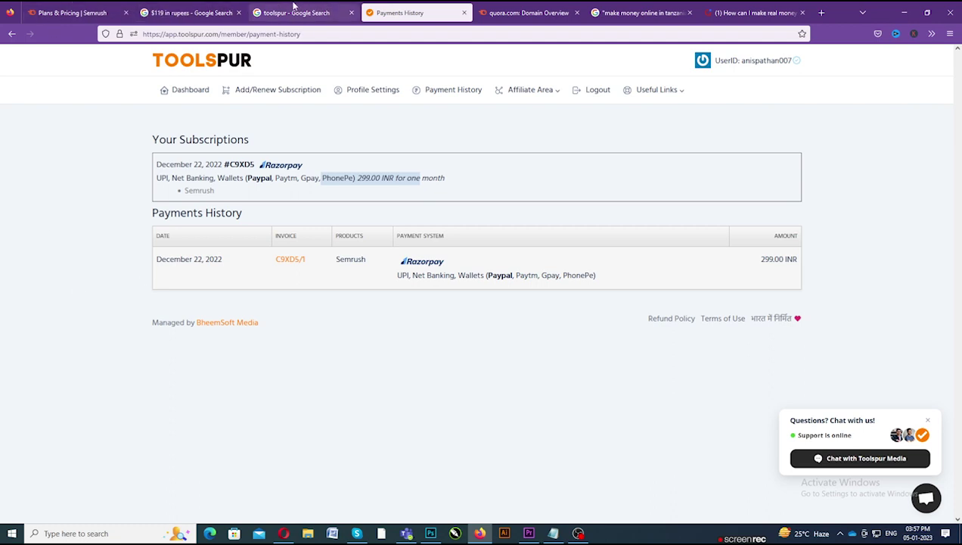
Go back to the quora.com report in Semrush, open the Site Audit tool and look through its introduction page.
{"action": "left_click", "coordinate": [524, 12]}
{"action": "scroll", "coordinate": [283, 388], "scroll_direction": "down", "scroll_amount": 4}
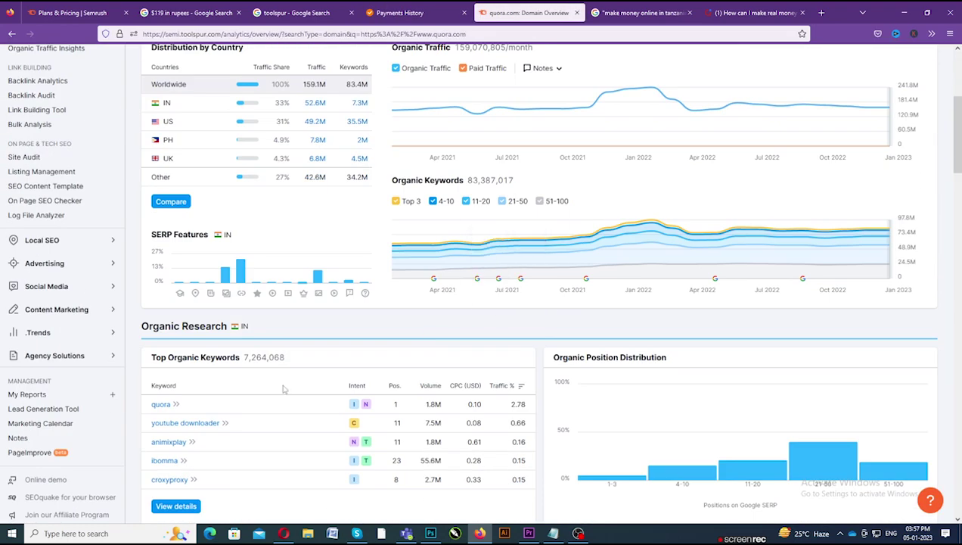
{"action": "scroll", "coordinate": [259, 429], "scroll_direction": "up", "scroll_amount": 2}
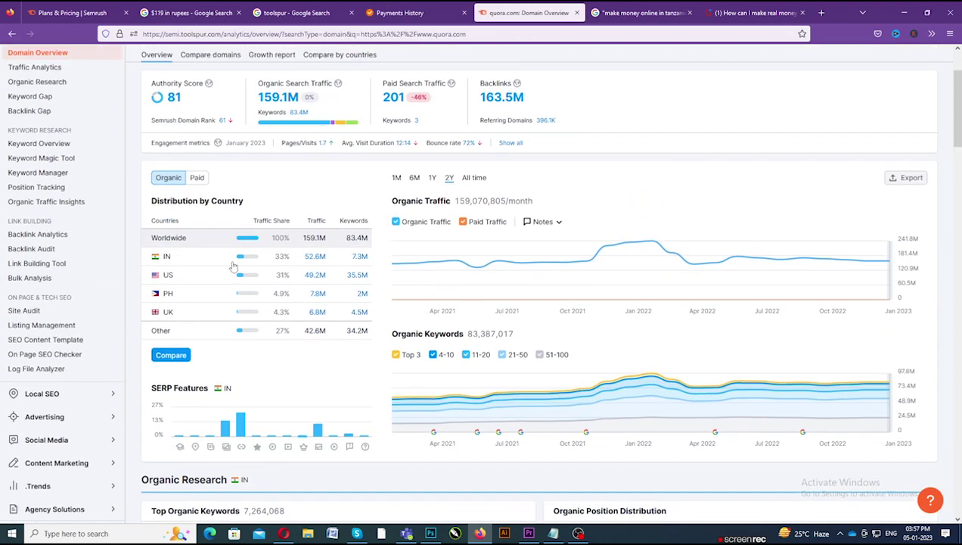
{"action": "left_click", "coordinate": [23, 318]}
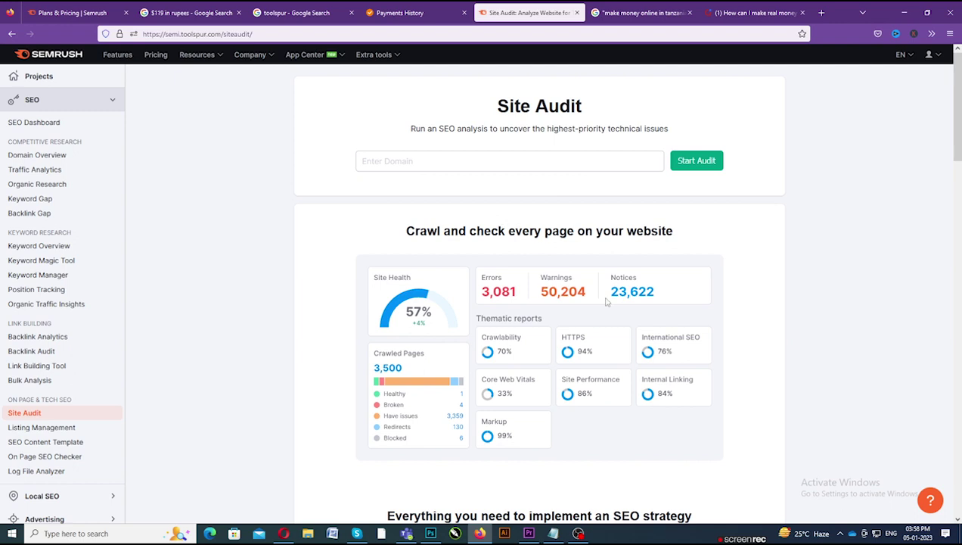
{"action": "scroll", "coordinate": [606, 301], "scroll_direction": "down", "scroll_amount": 1}
{"action": "scroll", "coordinate": [607, 301], "scroll_direction": "up", "scroll_amount": 1}
{"action": "scroll", "coordinate": [540, 262], "scroll_direction": "down", "scroll_amount": 3}
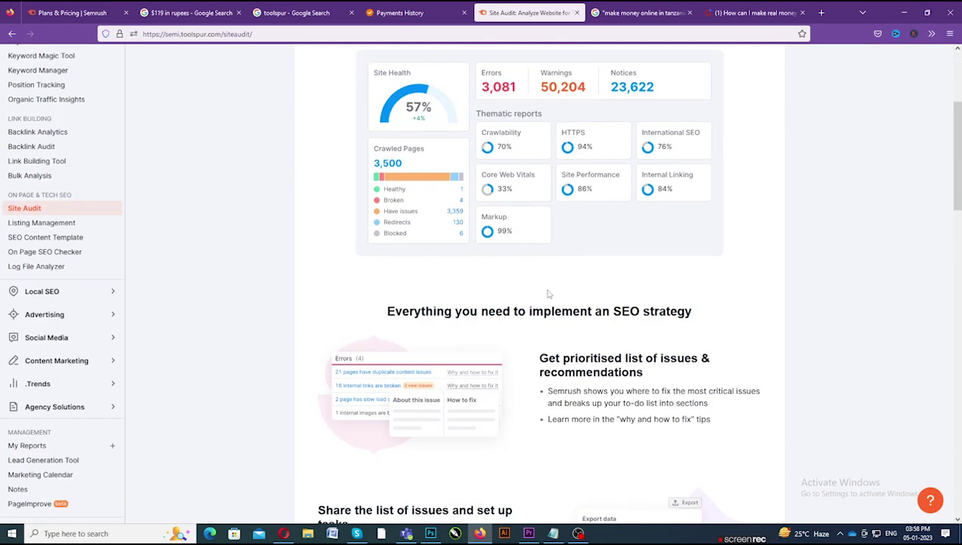